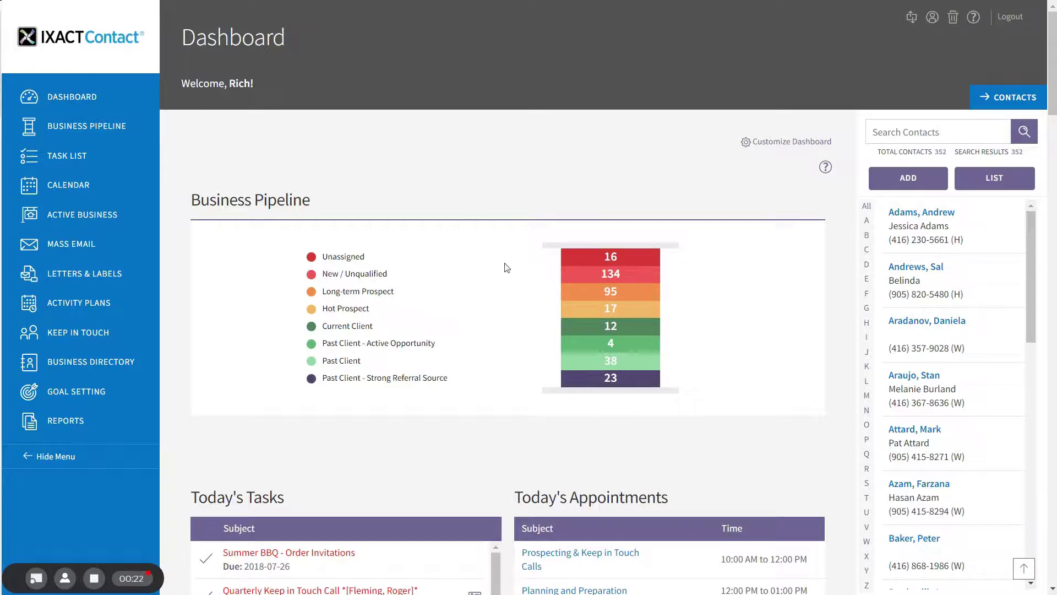
Start a new letter from Letters & Labels, leaving margins at Left 1, Right 1, Top 1.5, Bottom 1.
left_click(58, 277)
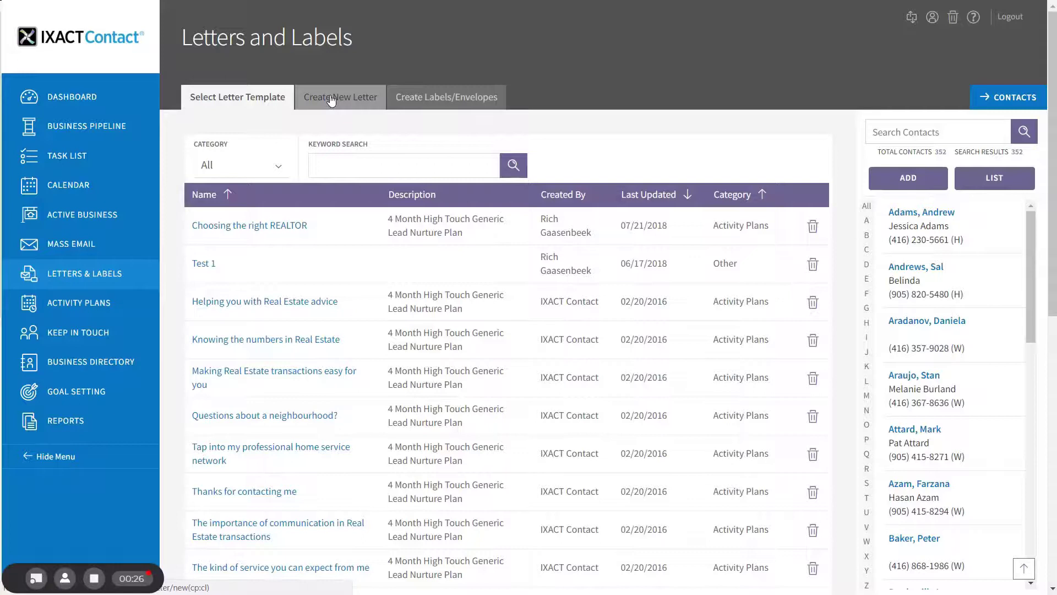
left_click(331, 100)
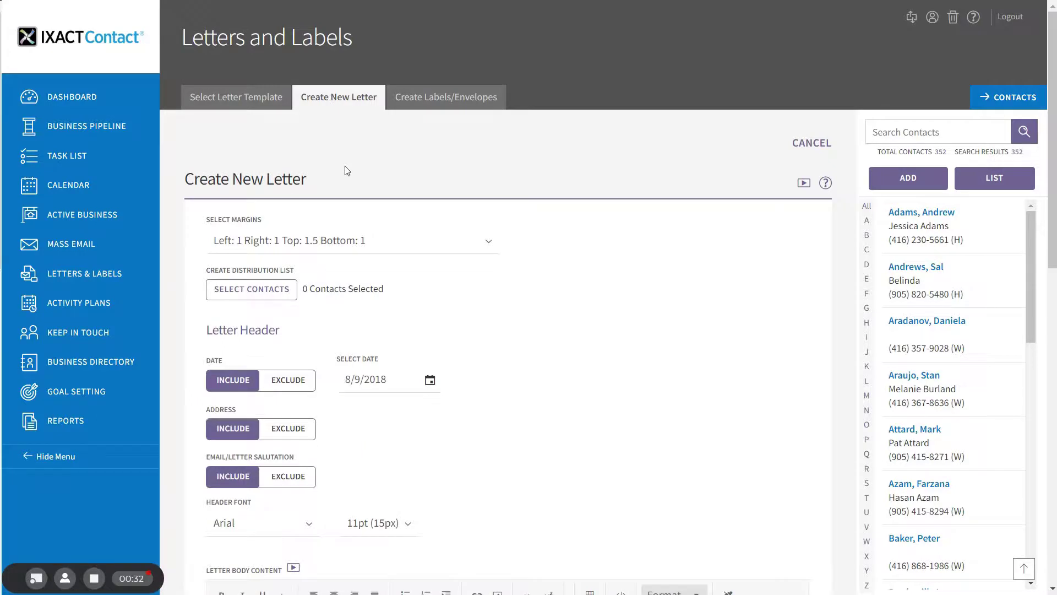
left_click(346, 243)
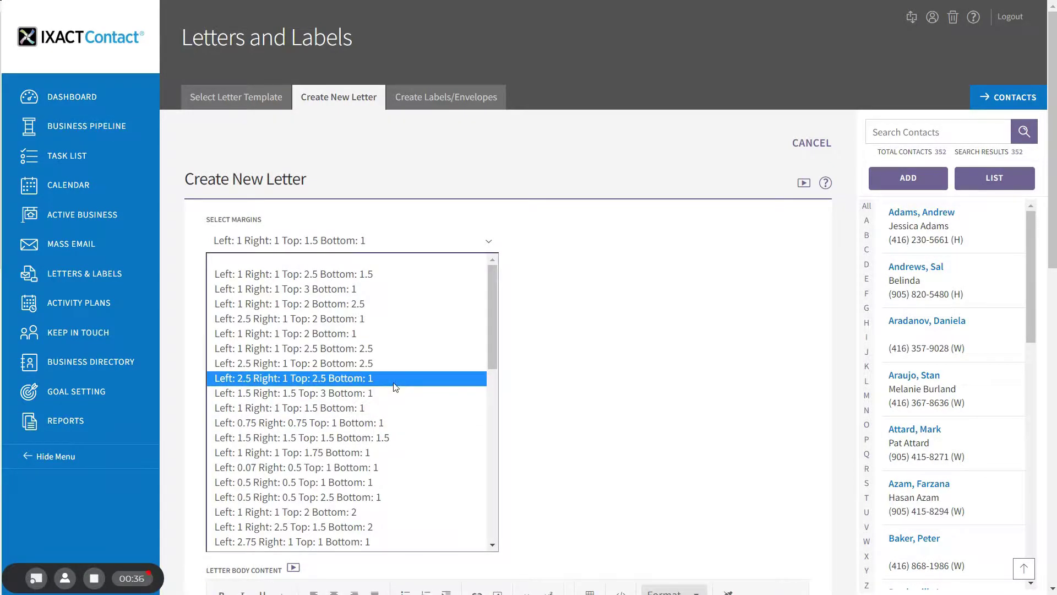
left_click(579, 345)
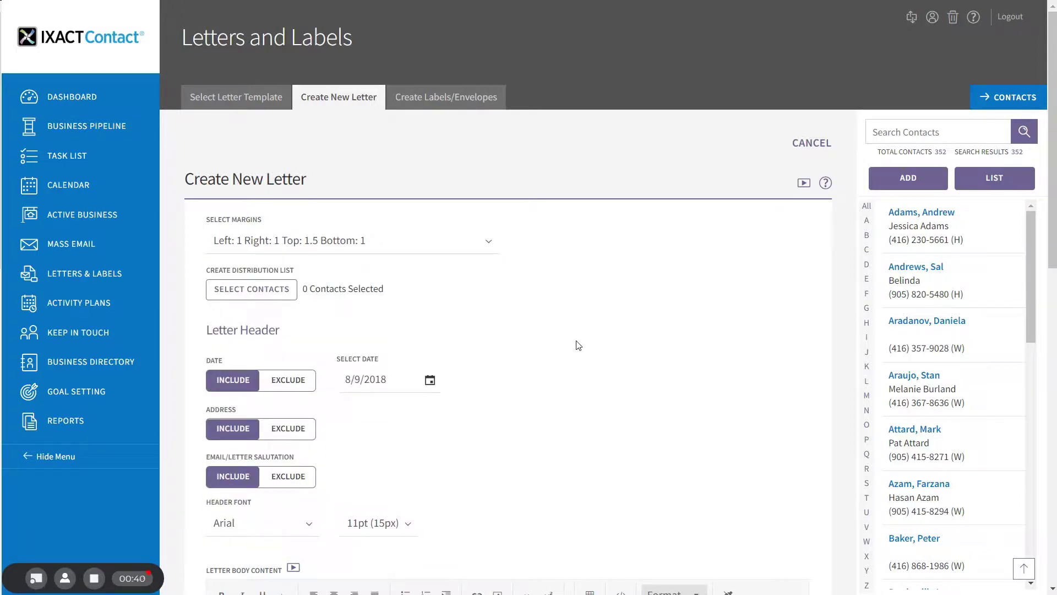
Open Preferences from the user profile and check default margins 1.00, 1.00, 1.50, 1.00, unchanged.
left_click(932, 18)
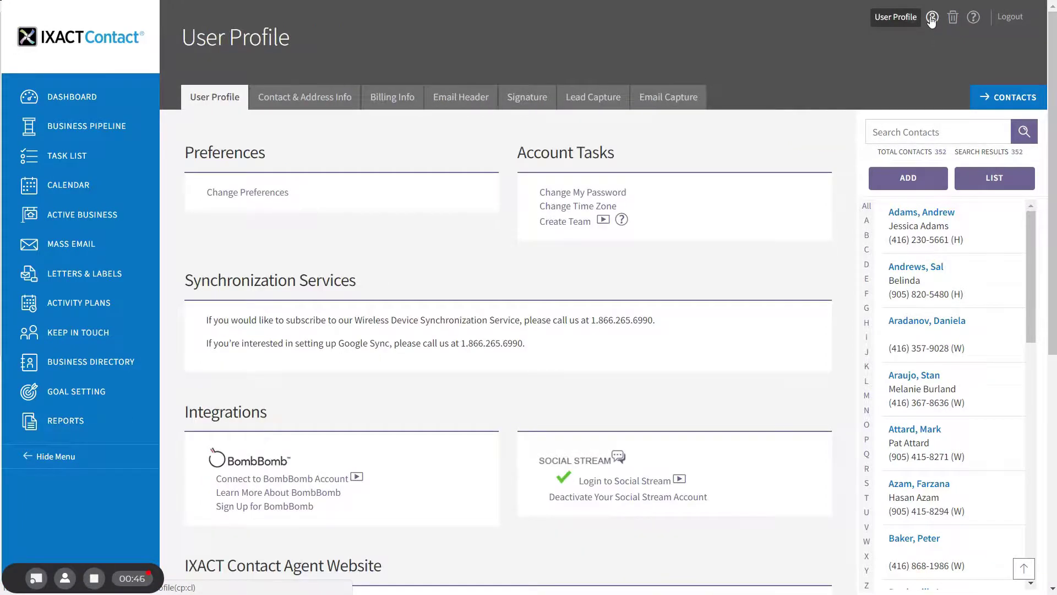
left_click(261, 193)
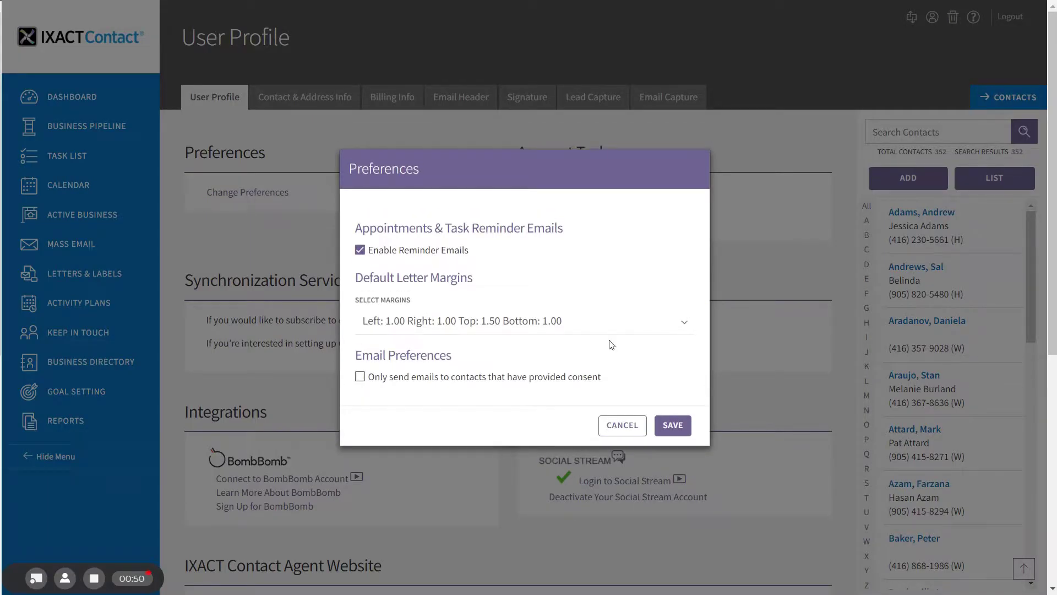
left_click(509, 324)
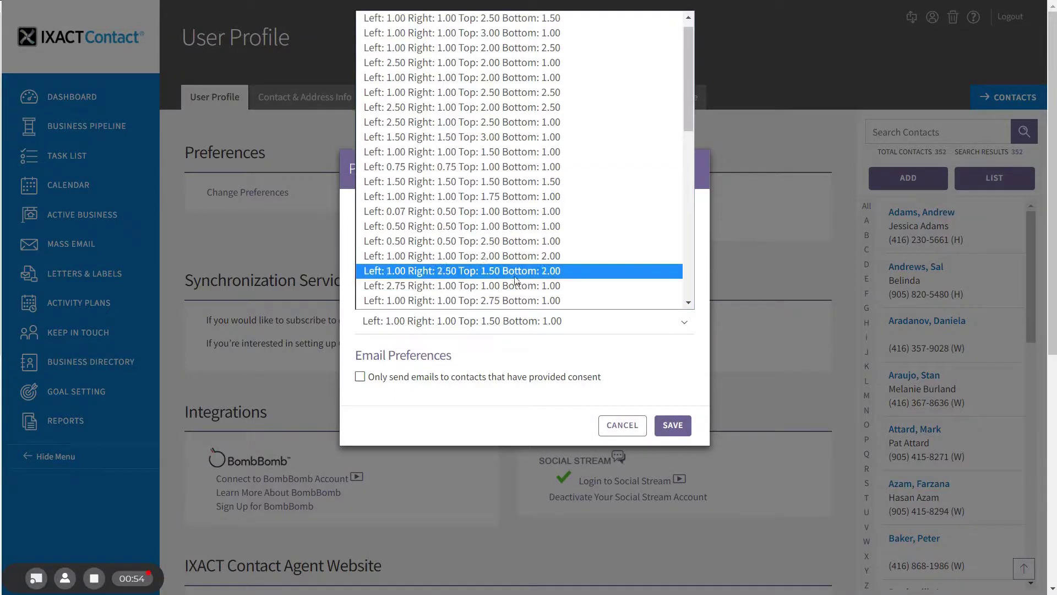
left_click(654, 375)
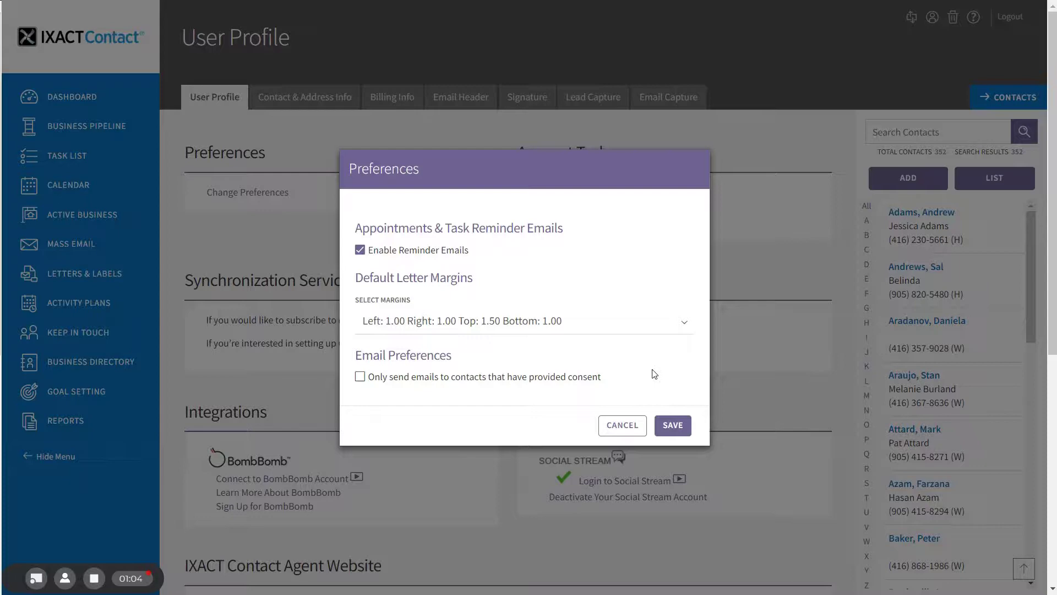
Cancel the Preferences dialog and start a new letter again from Letters & Labels.
left_click(620, 430)
left_click(92, 275)
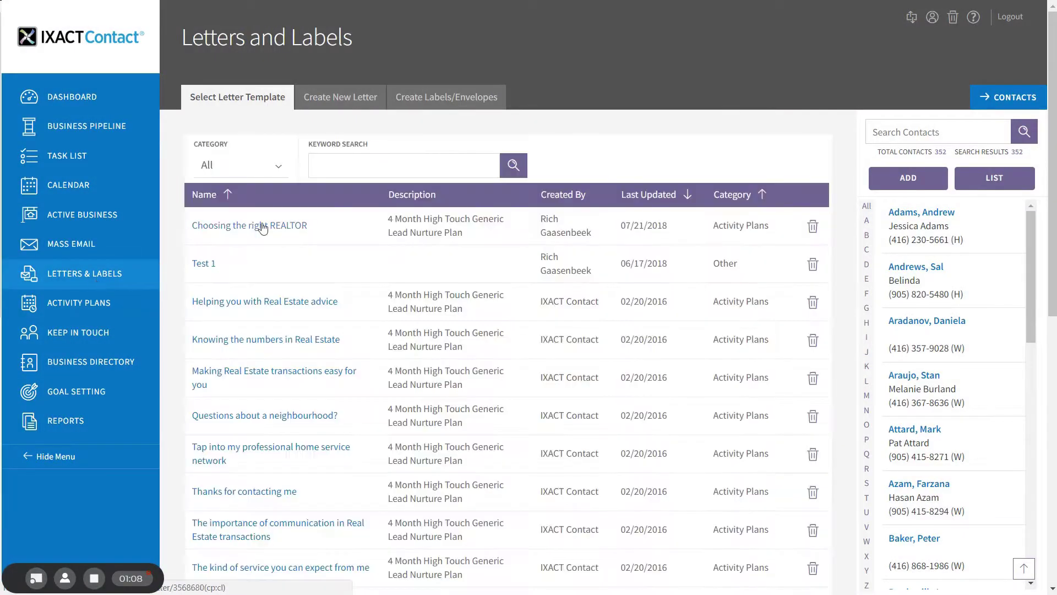
left_click(354, 97)
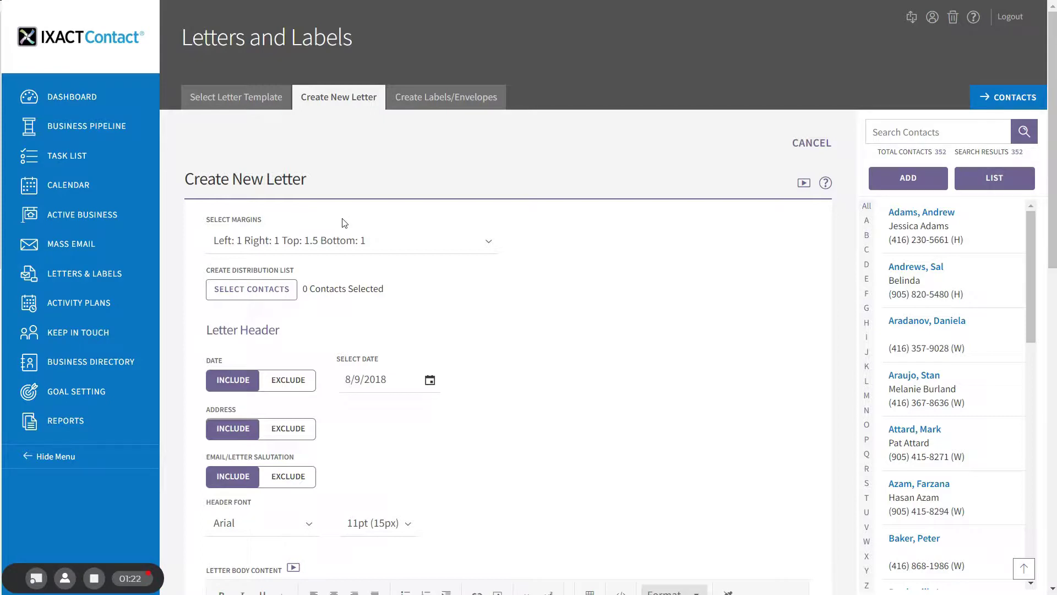
Open the contact picker, look at Advanced Search correspondence criteria, and return to simple search.
left_click(259, 294)
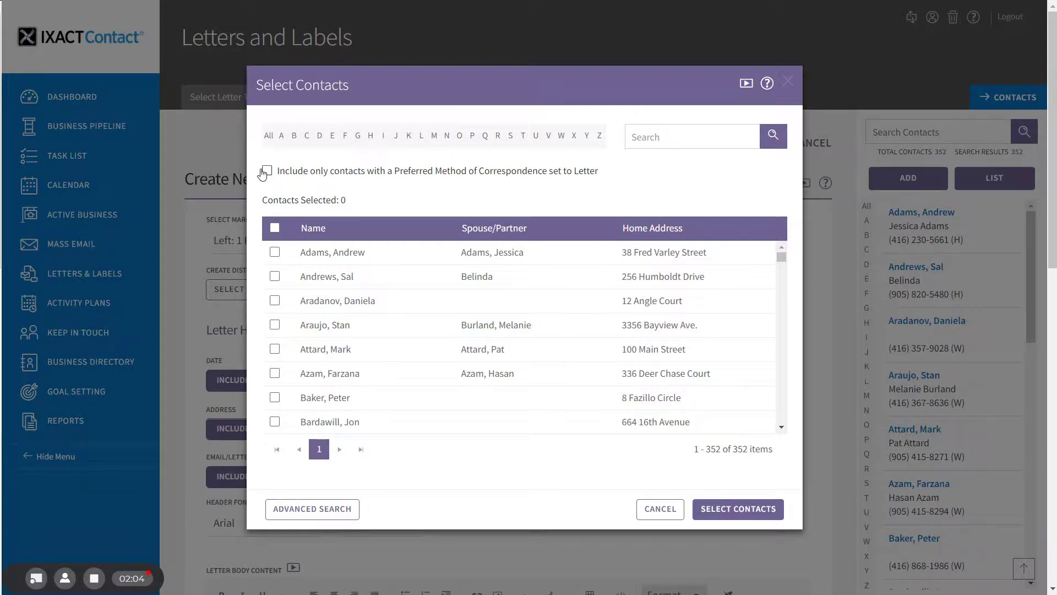
left_click(306, 509)
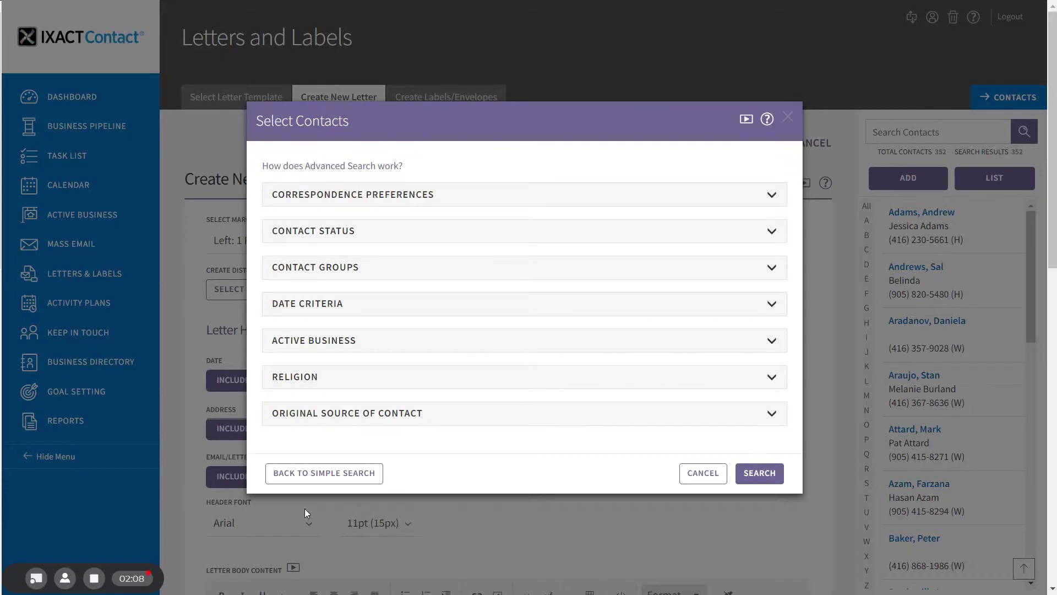
left_click(378, 196)
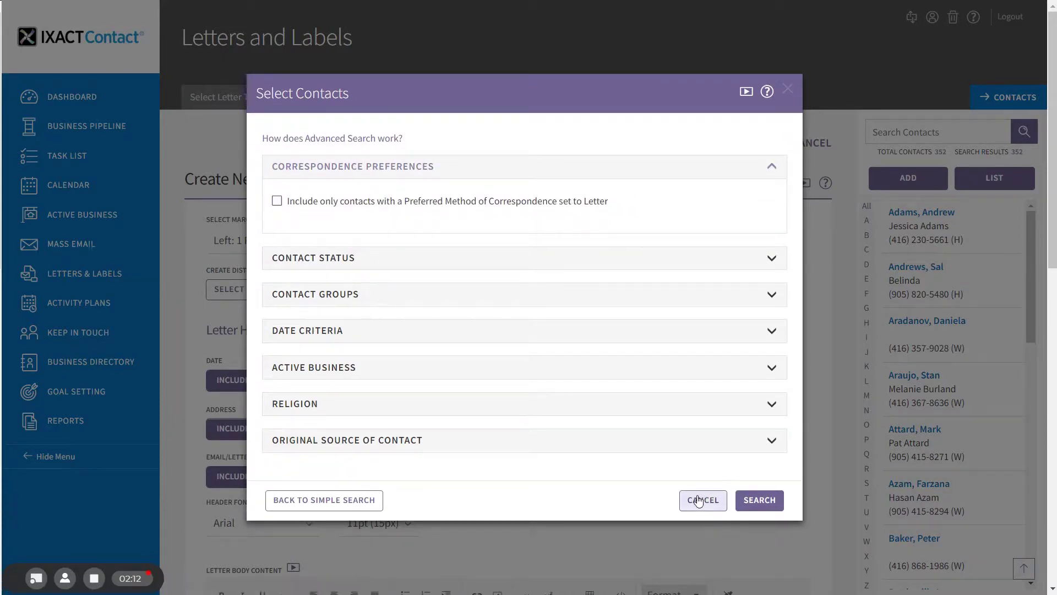
left_click(314, 504)
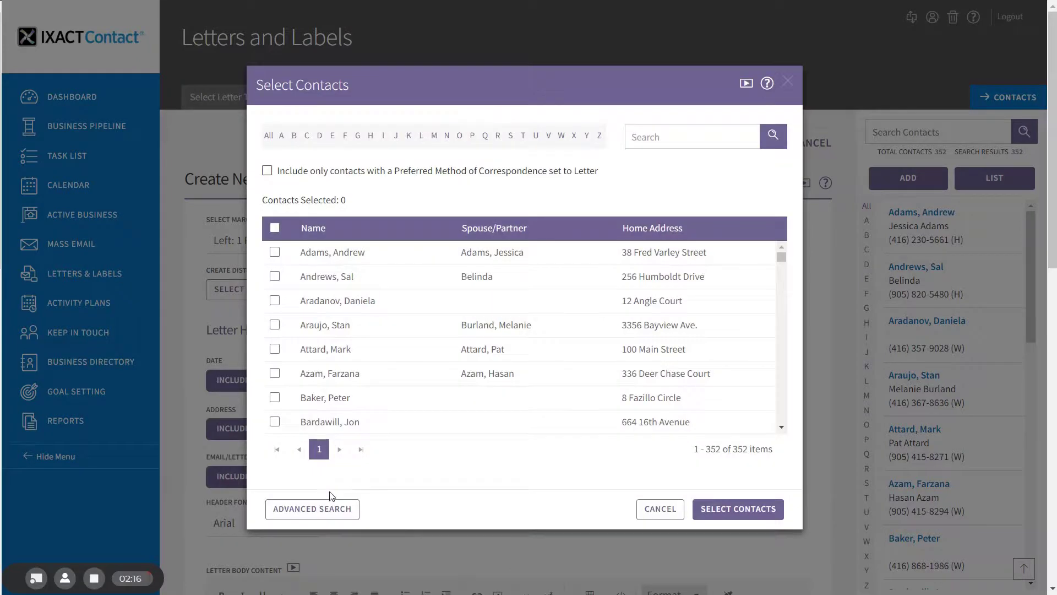
Tick three contacts under A, then filter by B and tick two more.
left_click(275, 252)
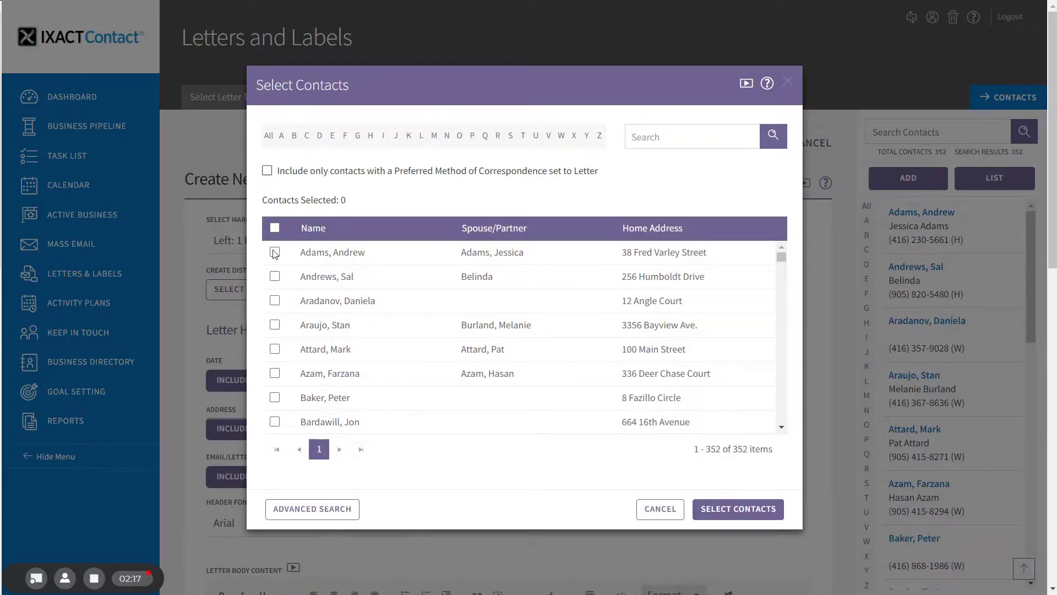
left_click(274, 301)
left_click(274, 325)
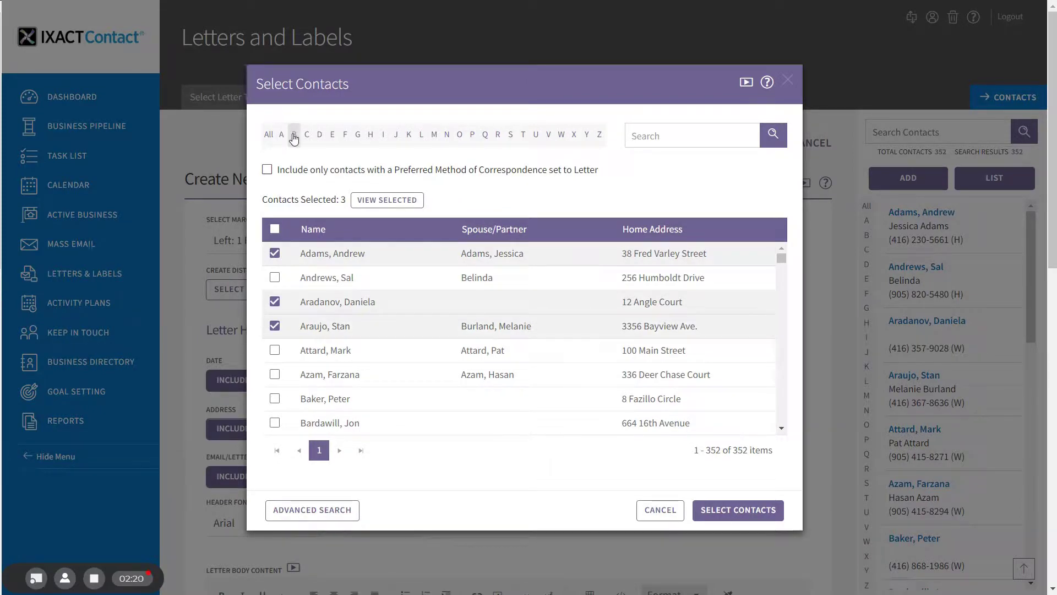
left_click(281, 133)
left_click(274, 302)
left_click(274, 325)
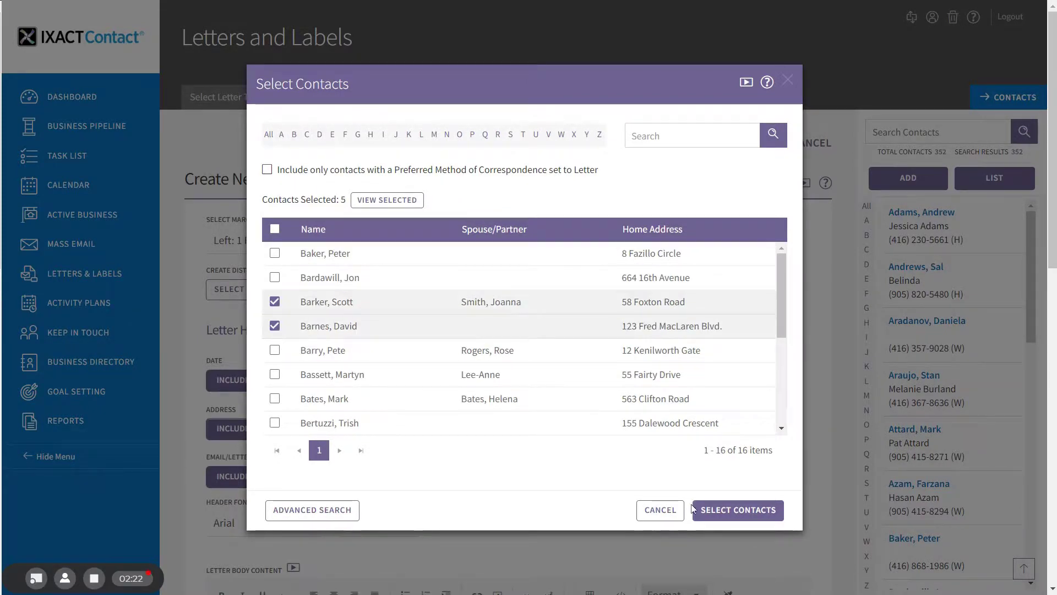
left_click(735, 511)
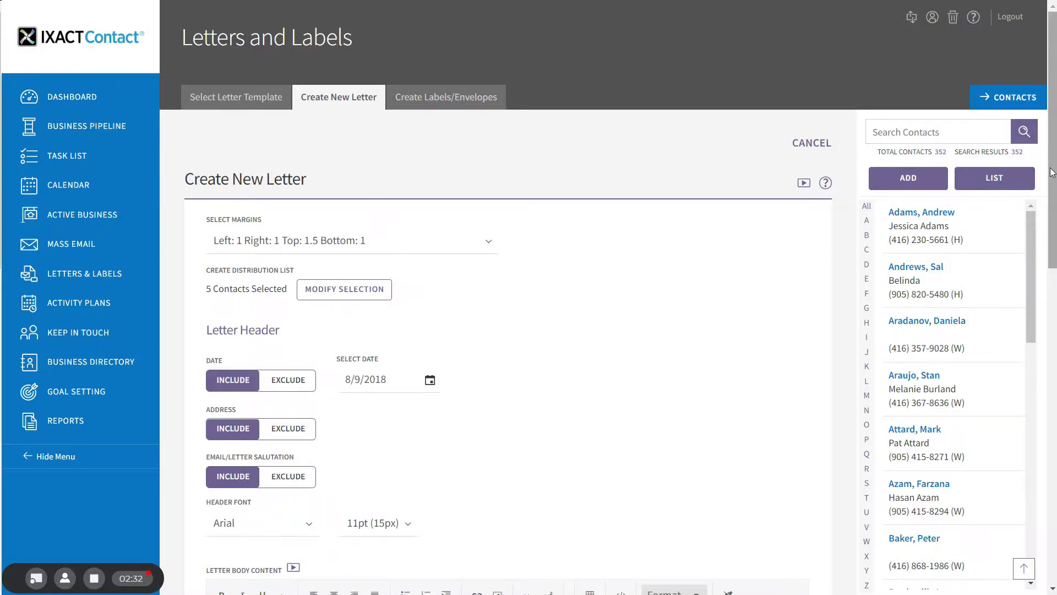
left_click_drag(1052, 176, 1053, 215)
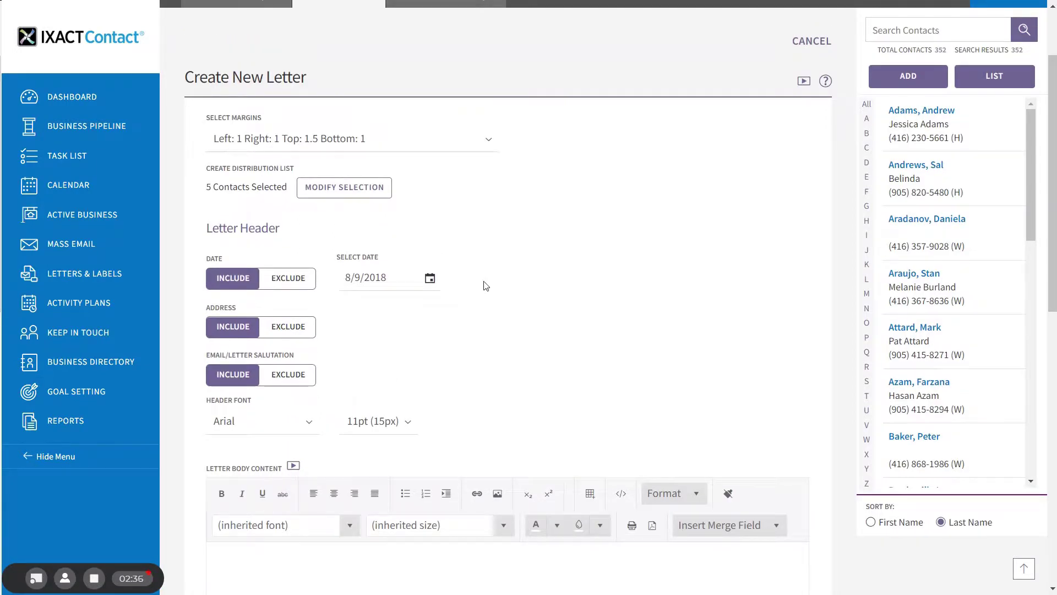
left_click(429, 278)
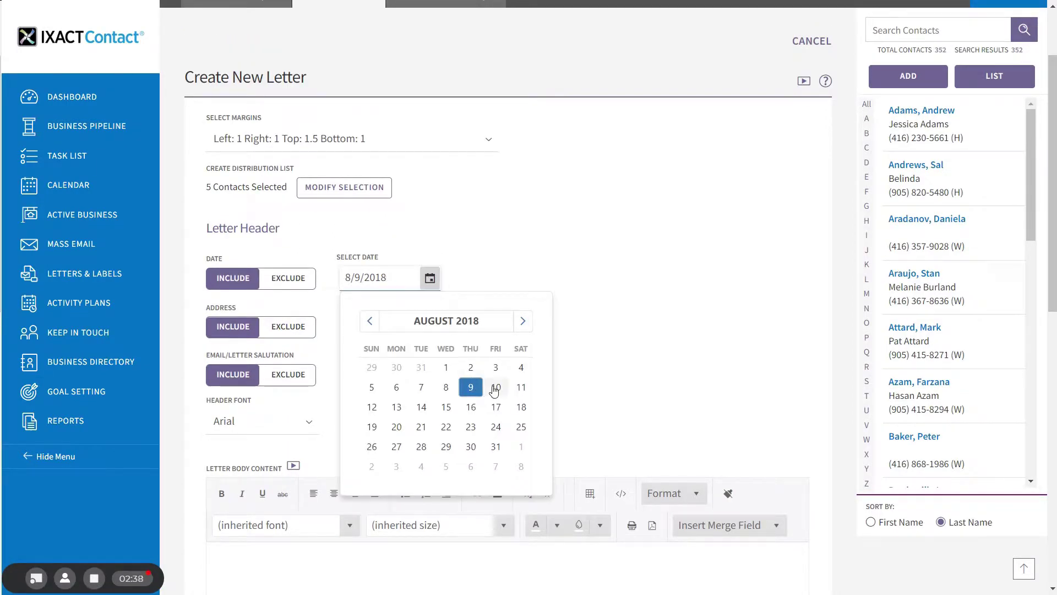
left_click(495, 388)
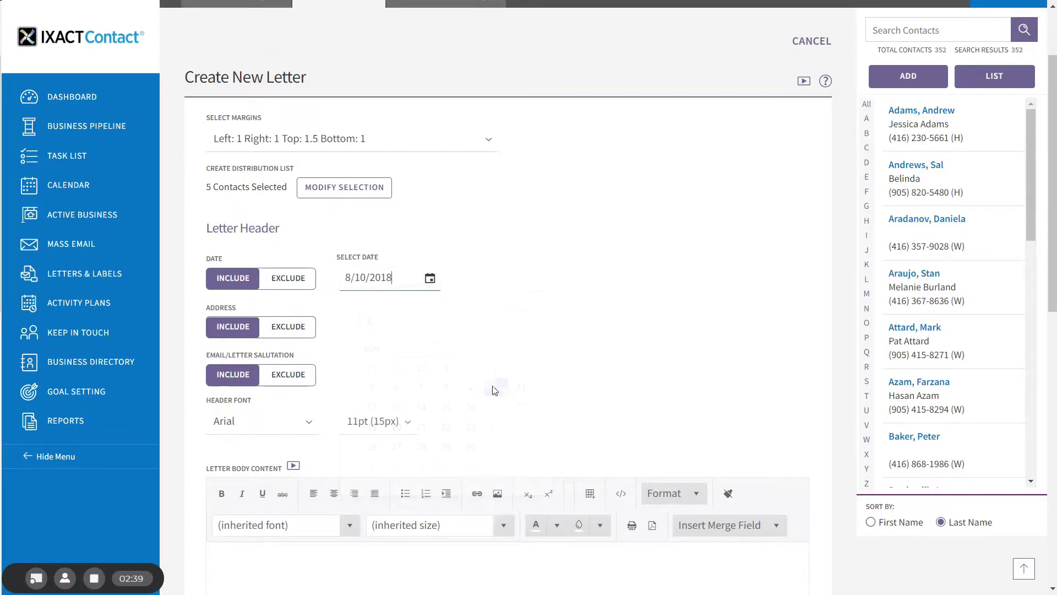
left_click(281, 283)
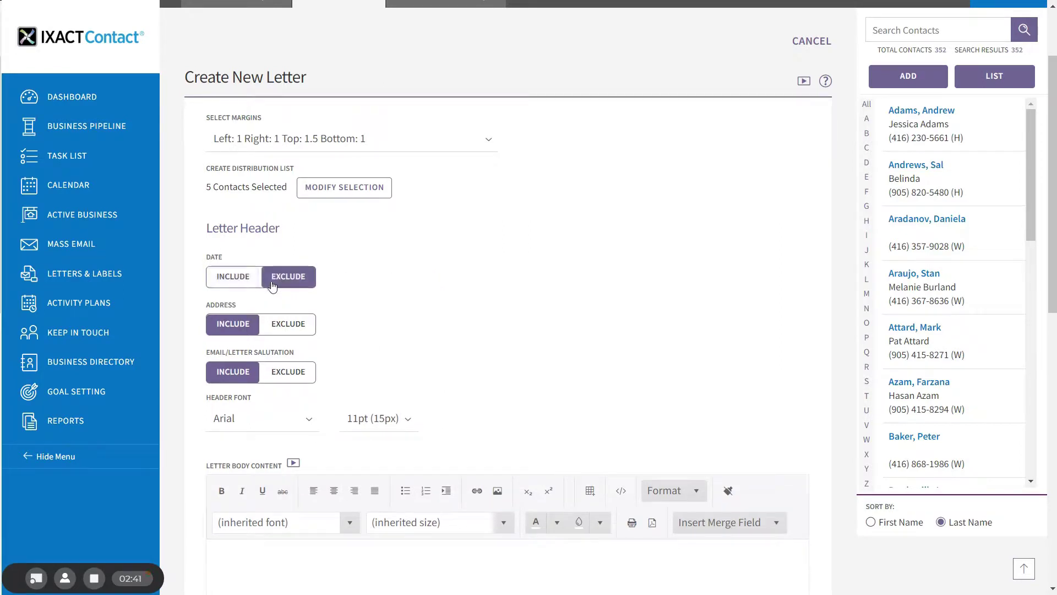
left_click(233, 281)
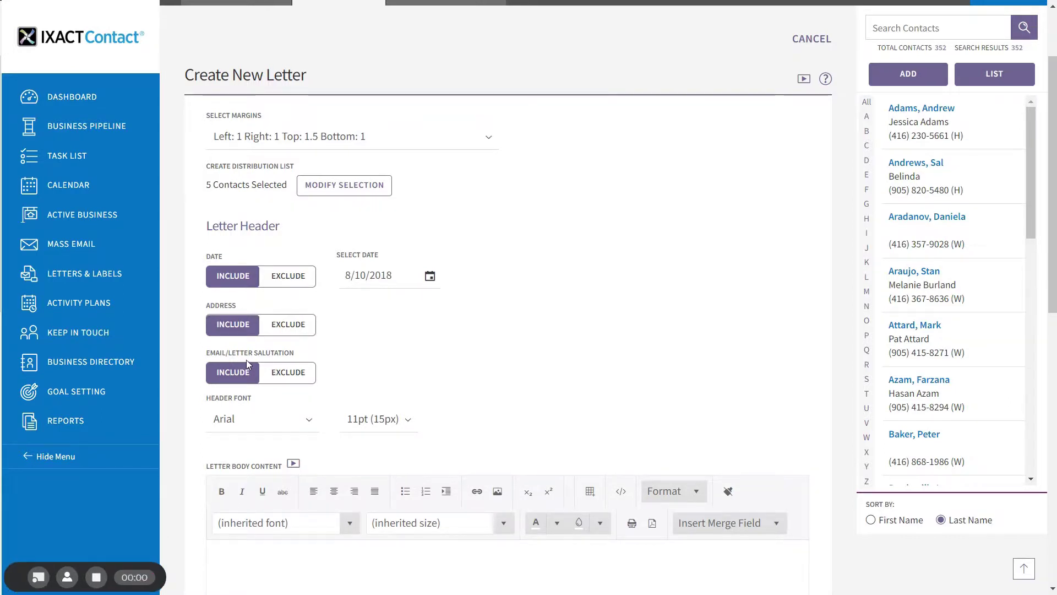
left_click(239, 422)
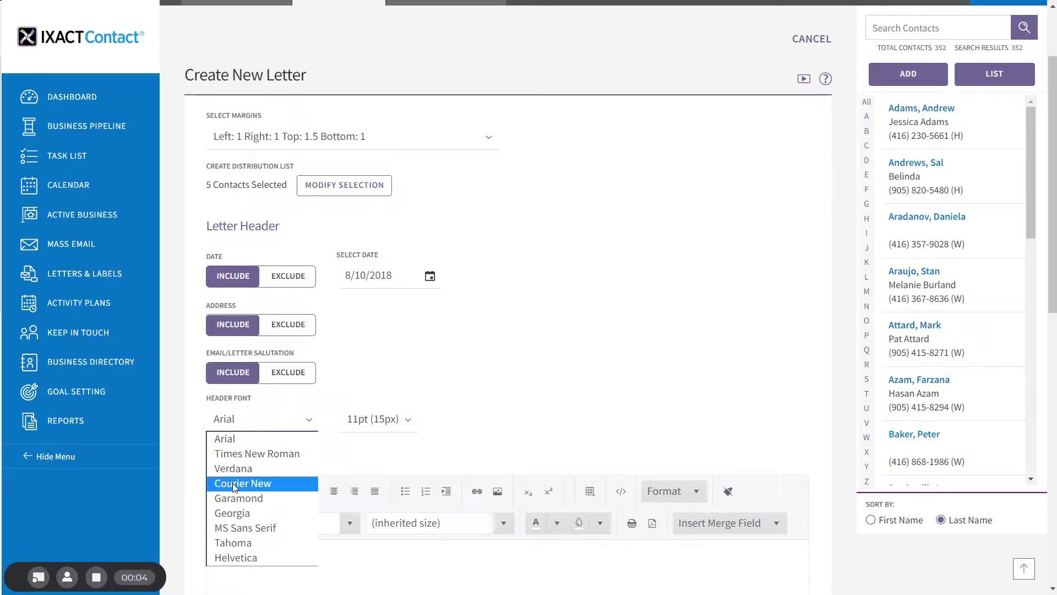
left_click(376, 424)
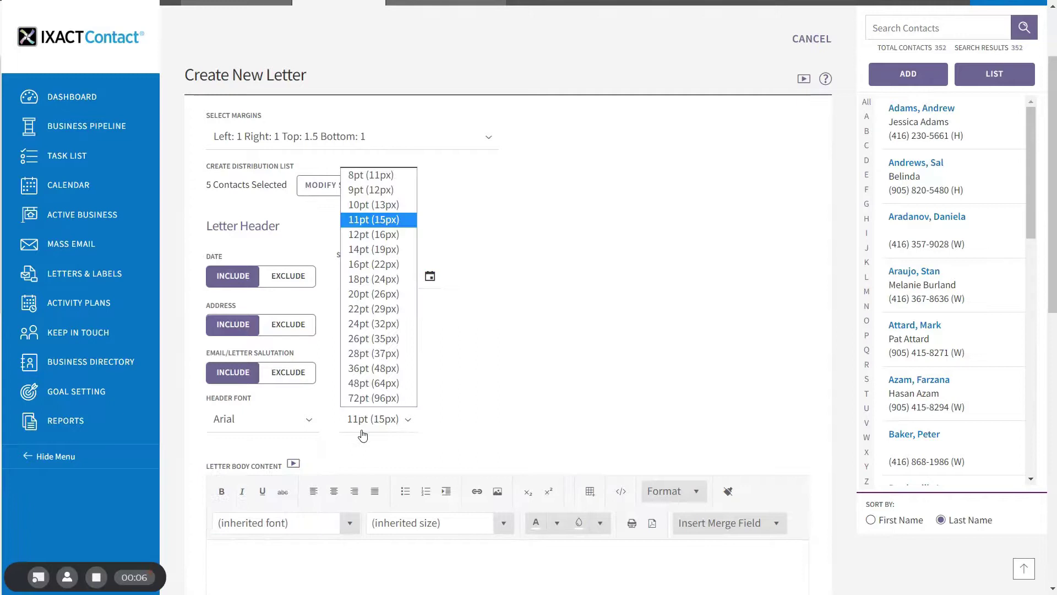
left_click(294, 403)
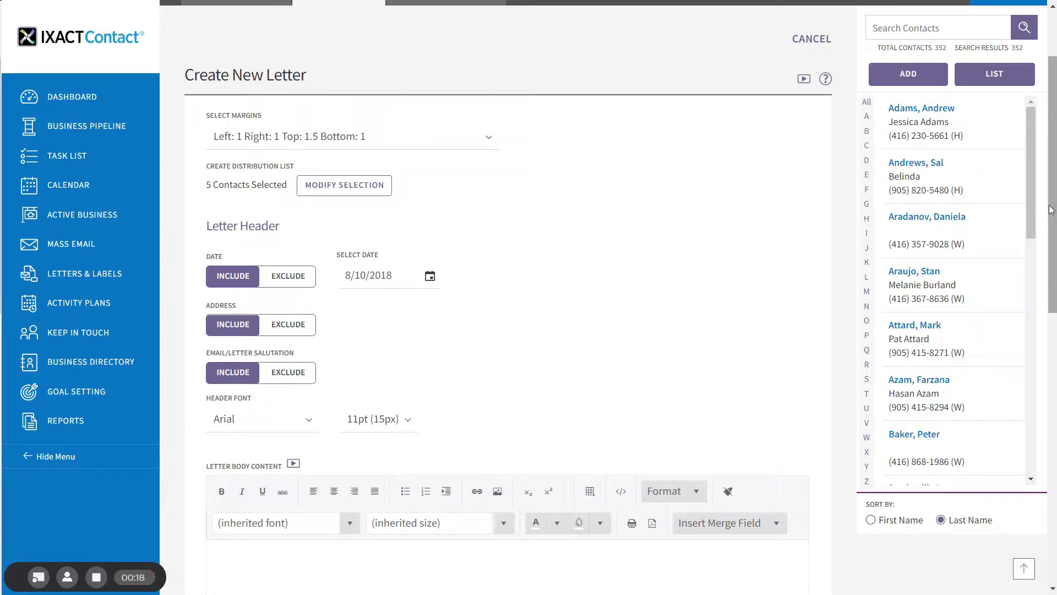
Type the greeting 'Hello...' into the Letter Body Content editor, correcting the typo.
scroll(1051, 209, "down", 6)
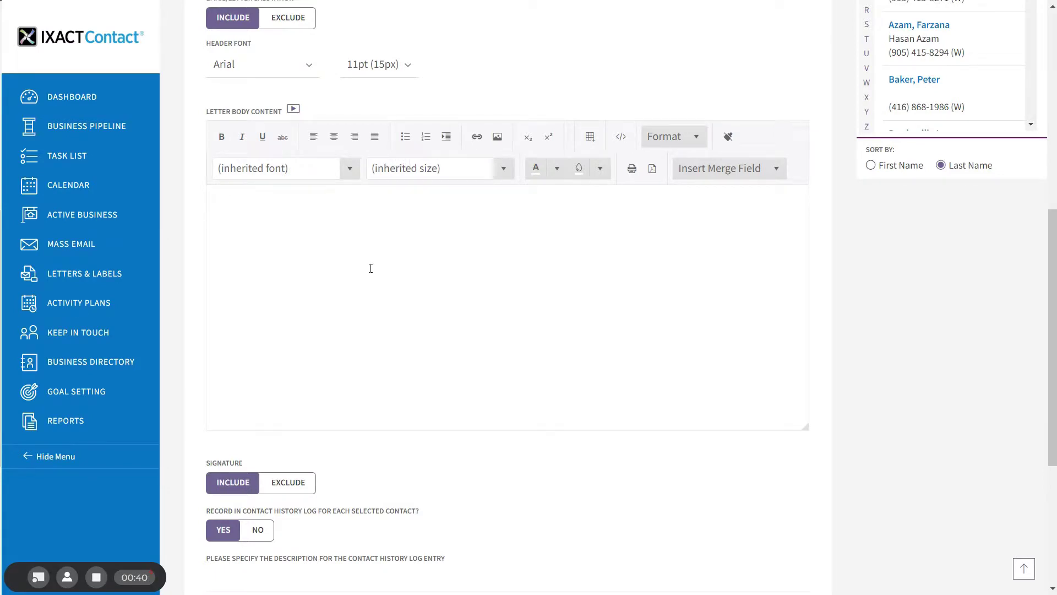
type("Hello...")
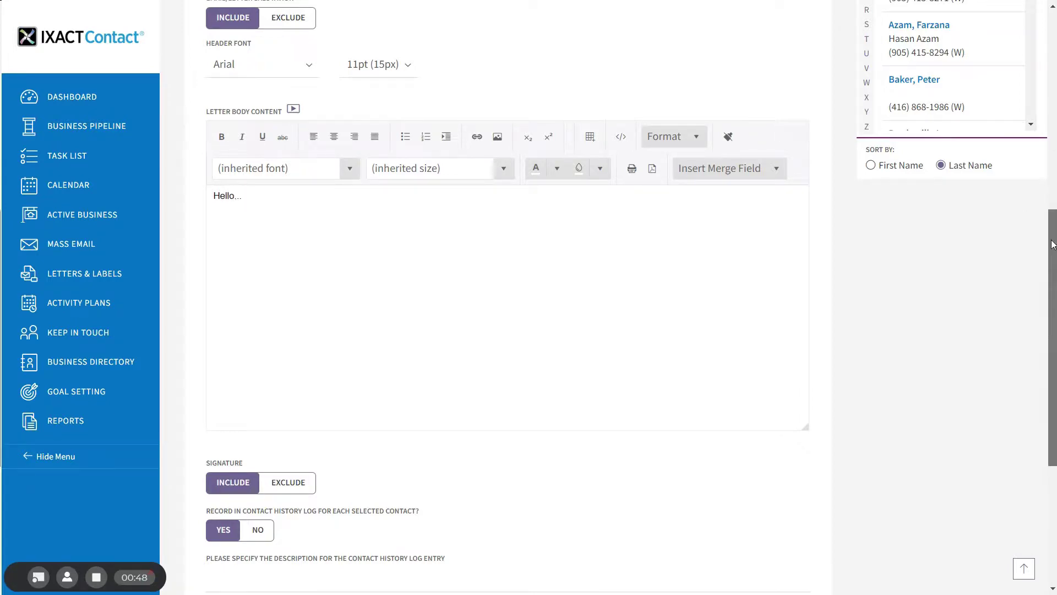
scroll(1044, 256, "down", 3)
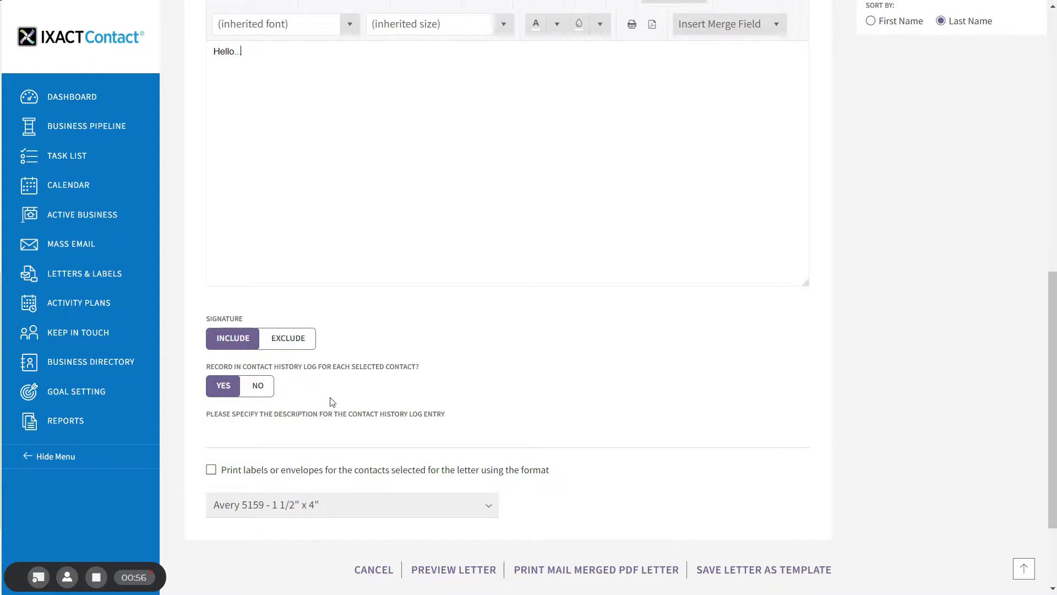
Enter 'Intro letter' as the contact history description, leaving history logging set to Yes.
scroll(1053, 365, "down", 2)
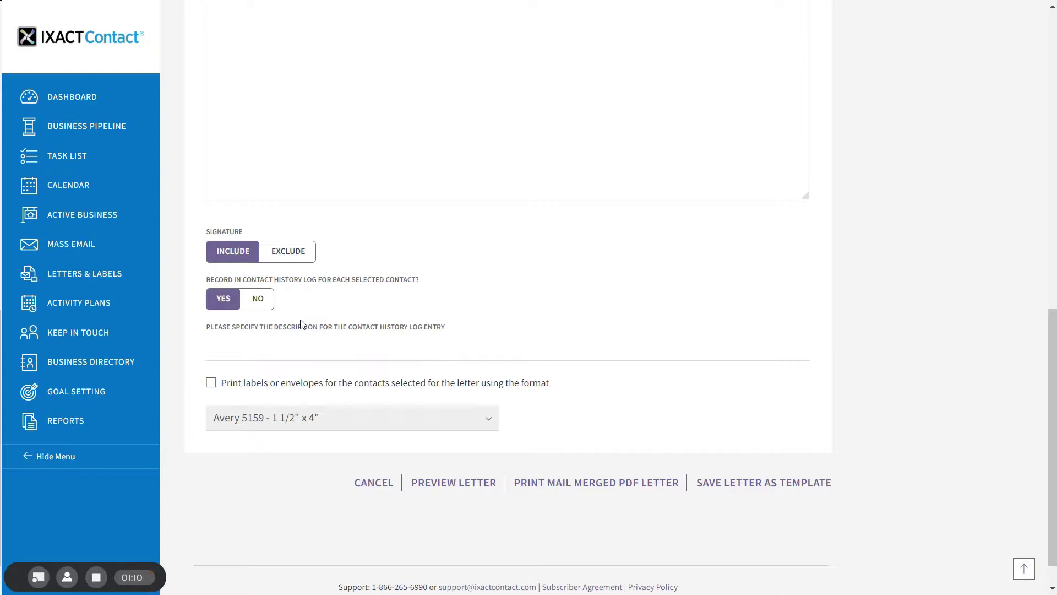
left_click(295, 349)
type("Intro le")
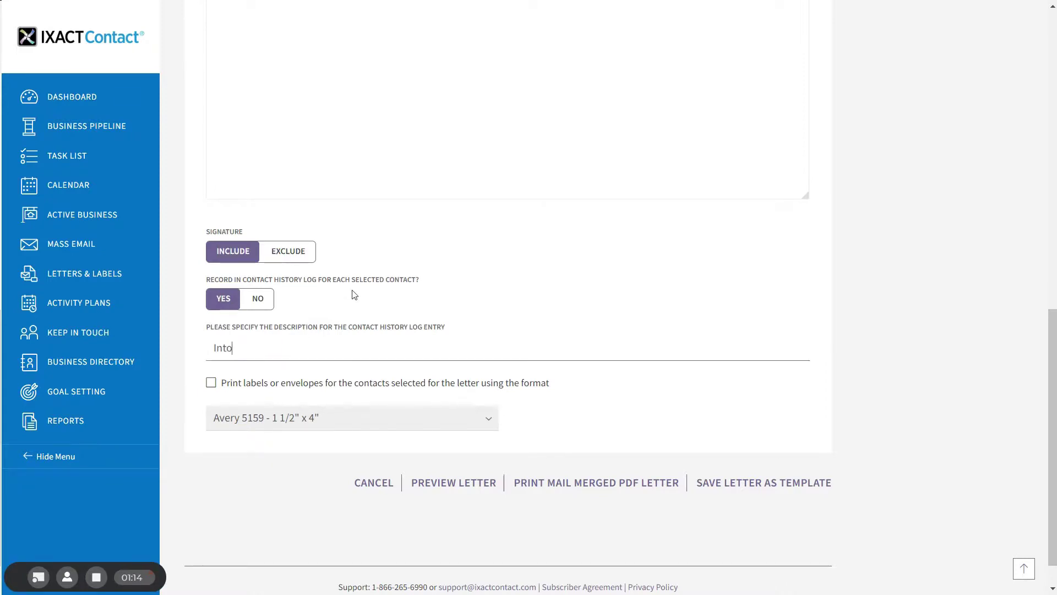
type("tter")
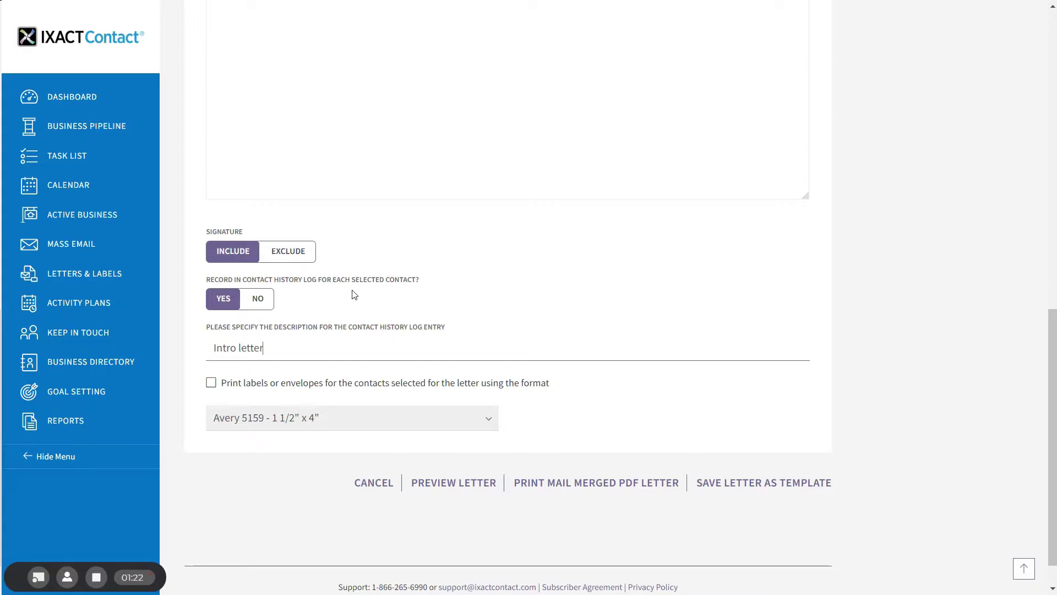
left_click(253, 299)
left_click(223, 303)
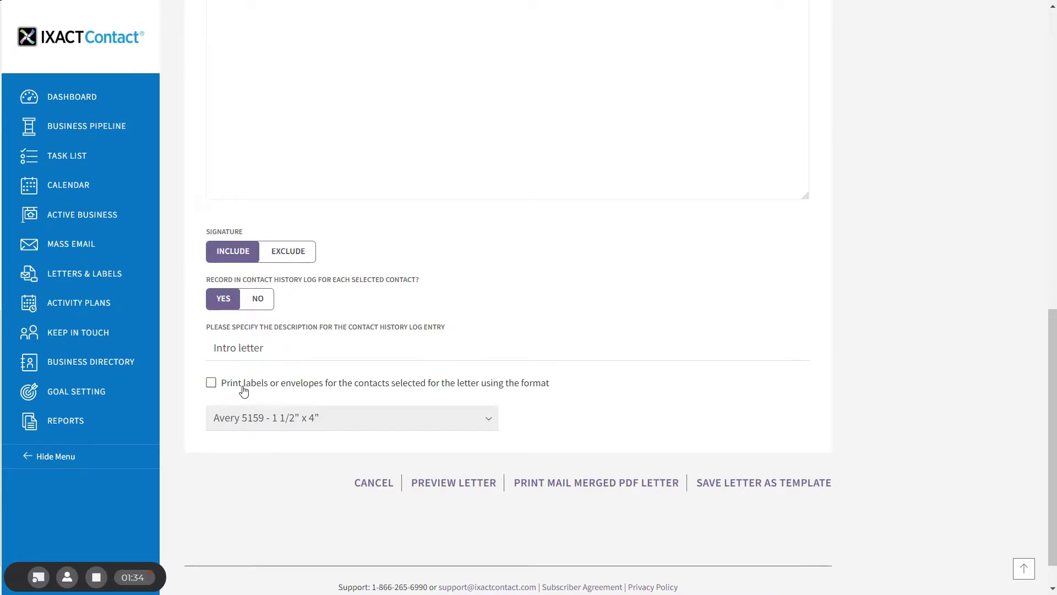
Enable 'Print labels or envelopes' using the Avery 5162 - 1 1/3" x 4" label format.
left_click(212, 383)
left_click(353, 423)
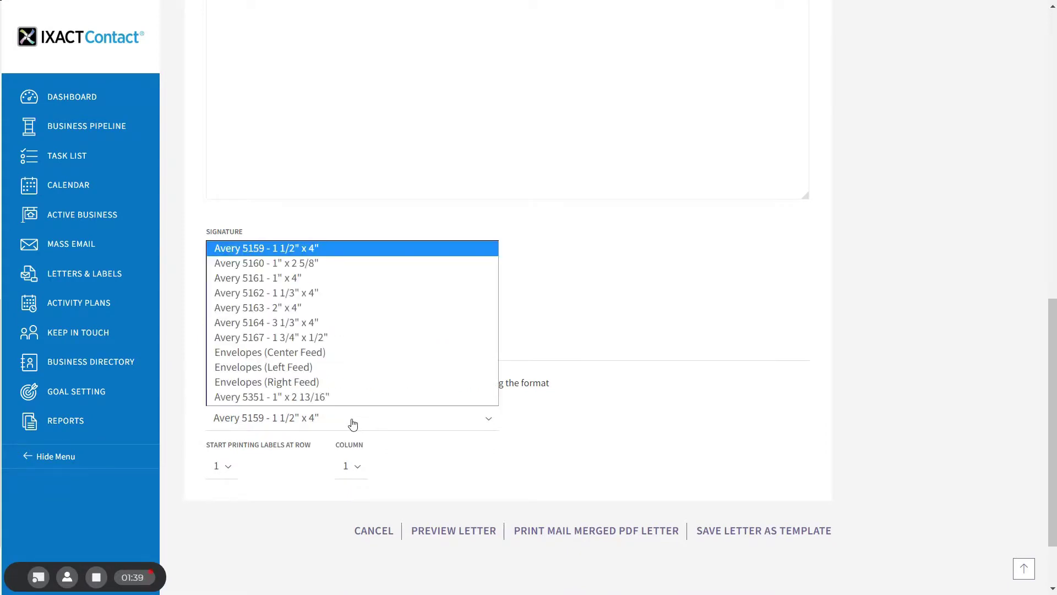
left_click(296, 293)
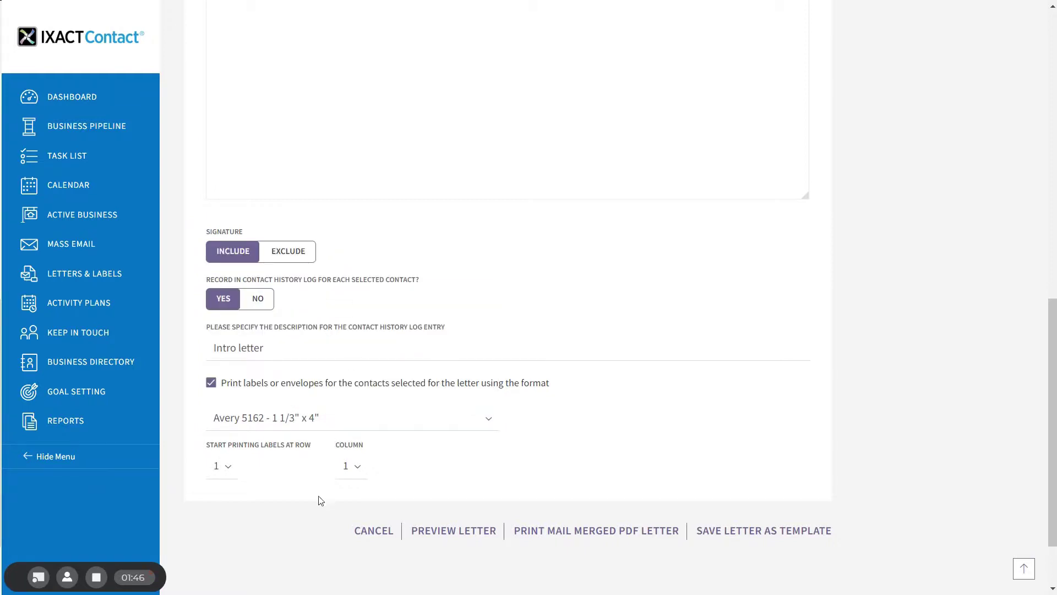
Set label printing to start at row 3, column 2.
left_click(227, 466)
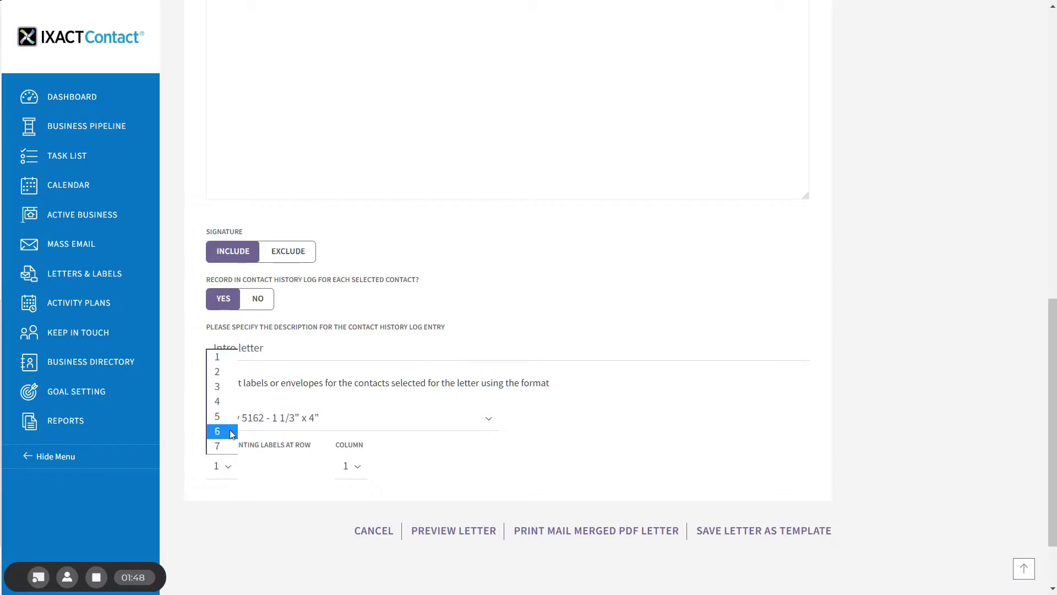
left_click(230, 387)
left_click(352, 467)
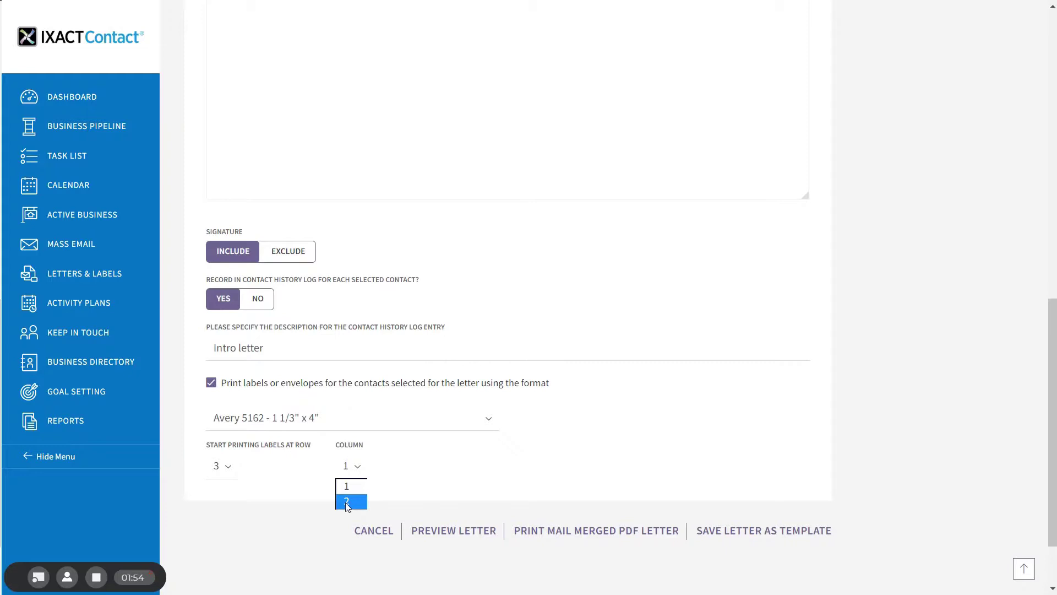
left_click(347, 502)
left_click(465, 531)
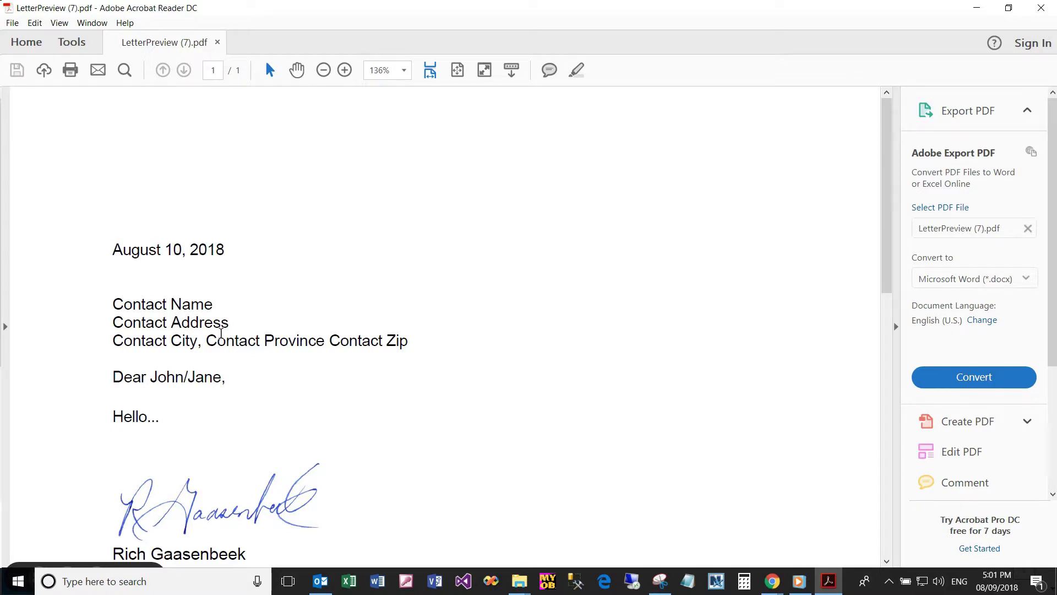
left_click(1048, 11)
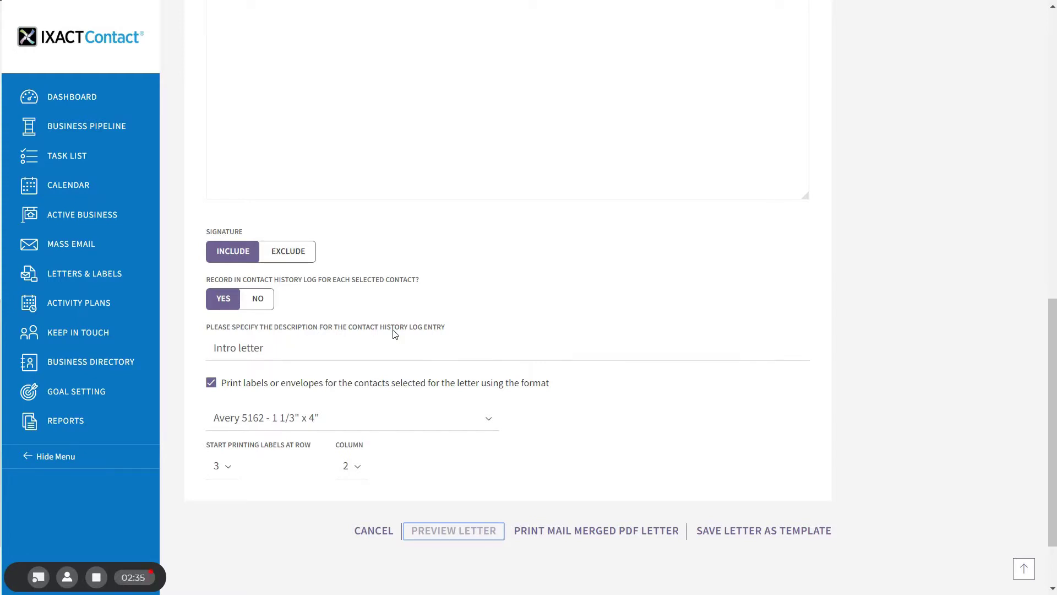
Save the letter as a template with name 'Intro letter' and category Other.
scroll(666, 469, "down", 2)
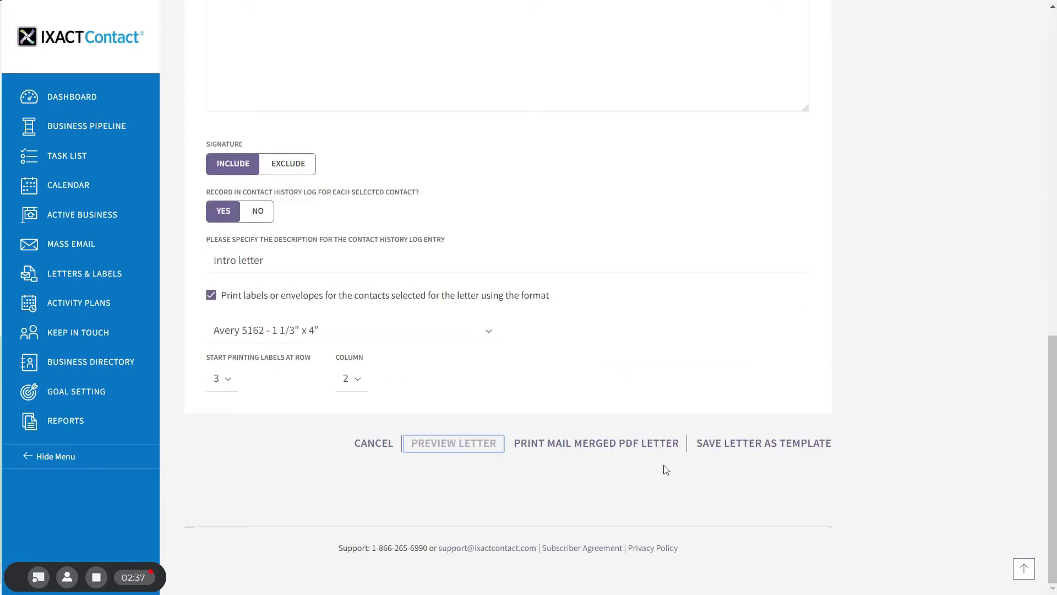
left_click(738, 444)
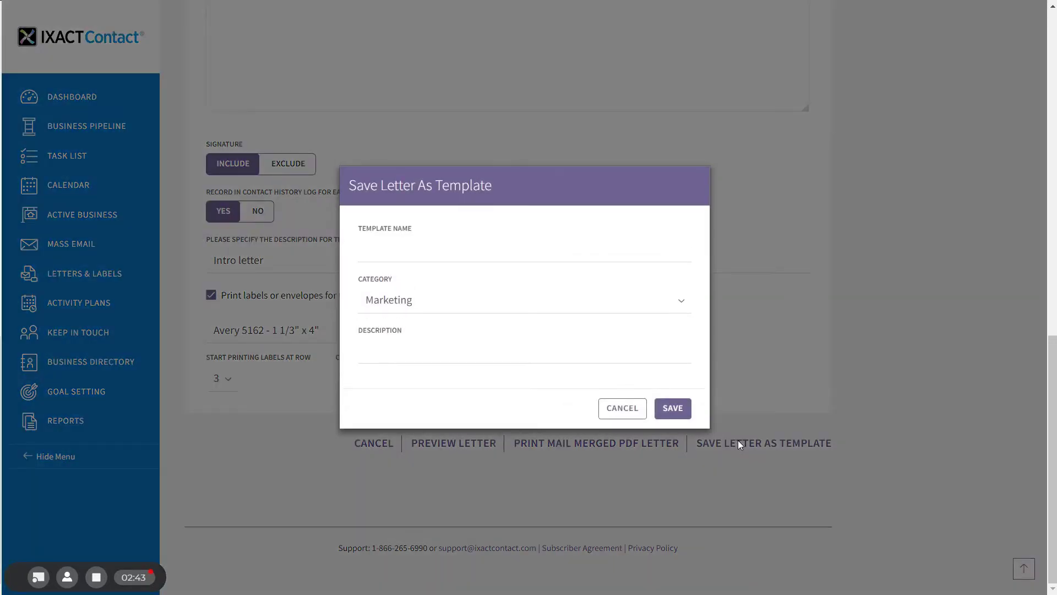
left_click(411, 251)
type("Intro lett")
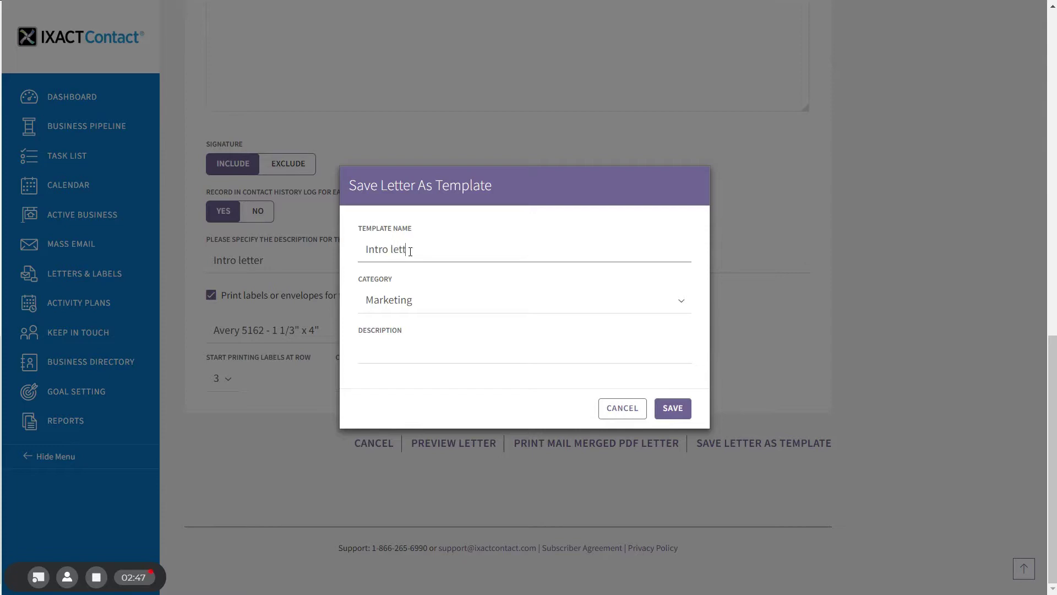
type("er")
left_click(416, 306)
left_click(428, 396)
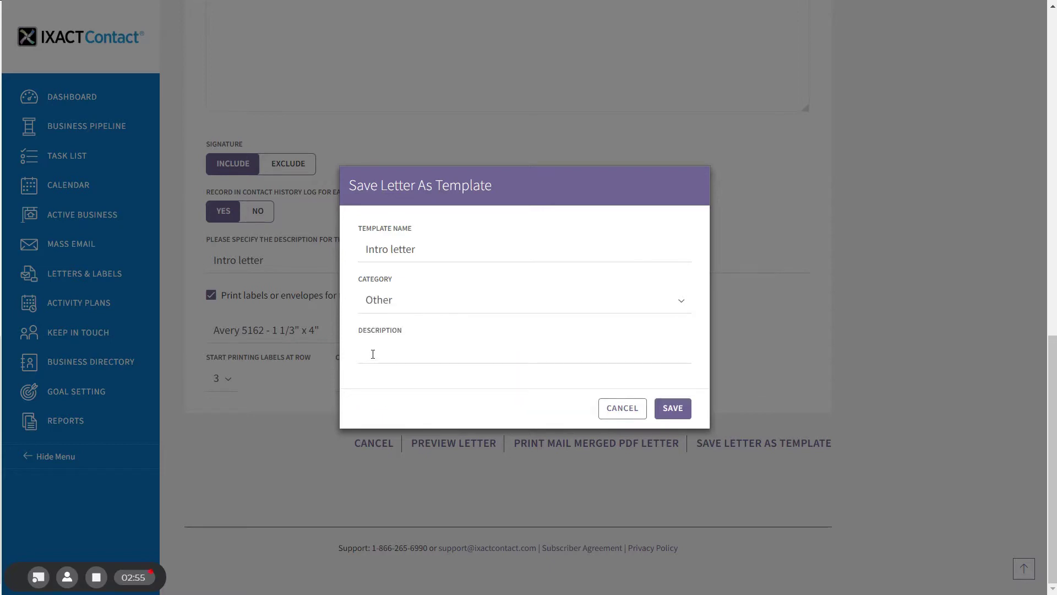
left_click(670, 408)
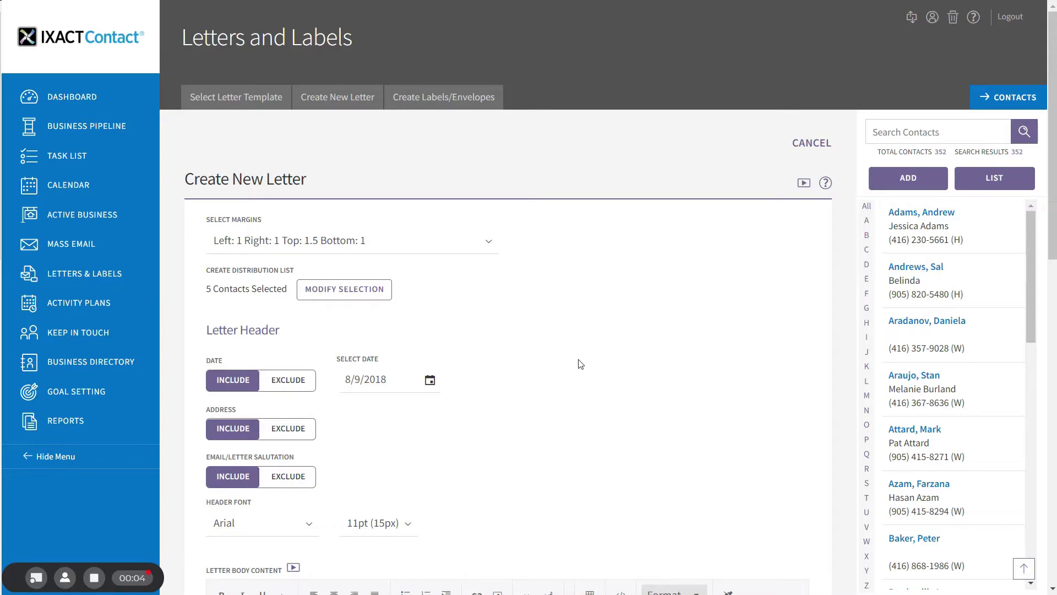
Scroll down the reloaded Intro letter form and bring up the Print Mail Merged PDF Letter options.
left_click_drag(1053, 141, 1053, 469)
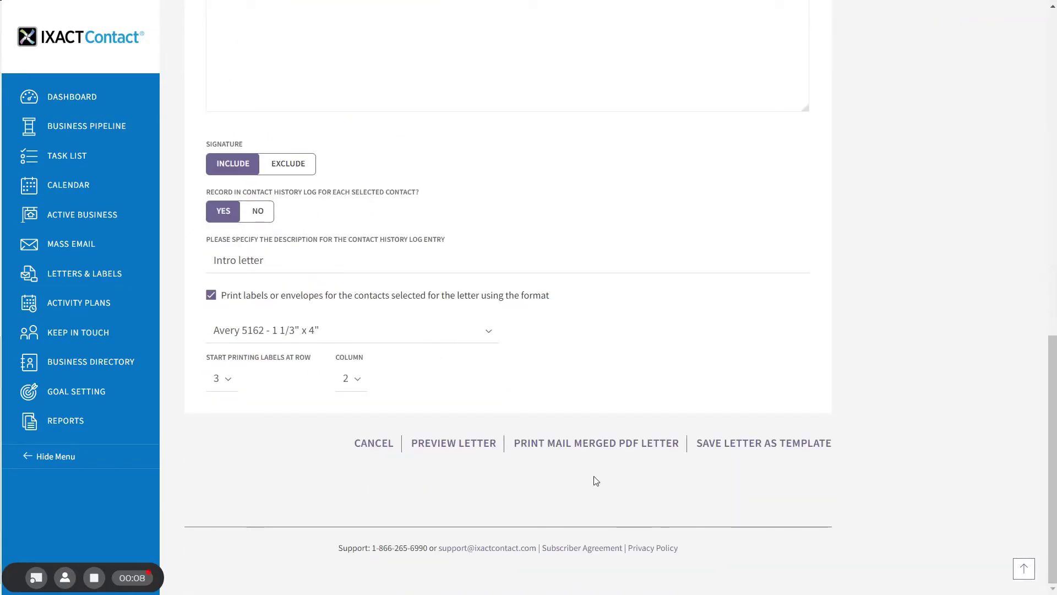
left_click(574, 445)
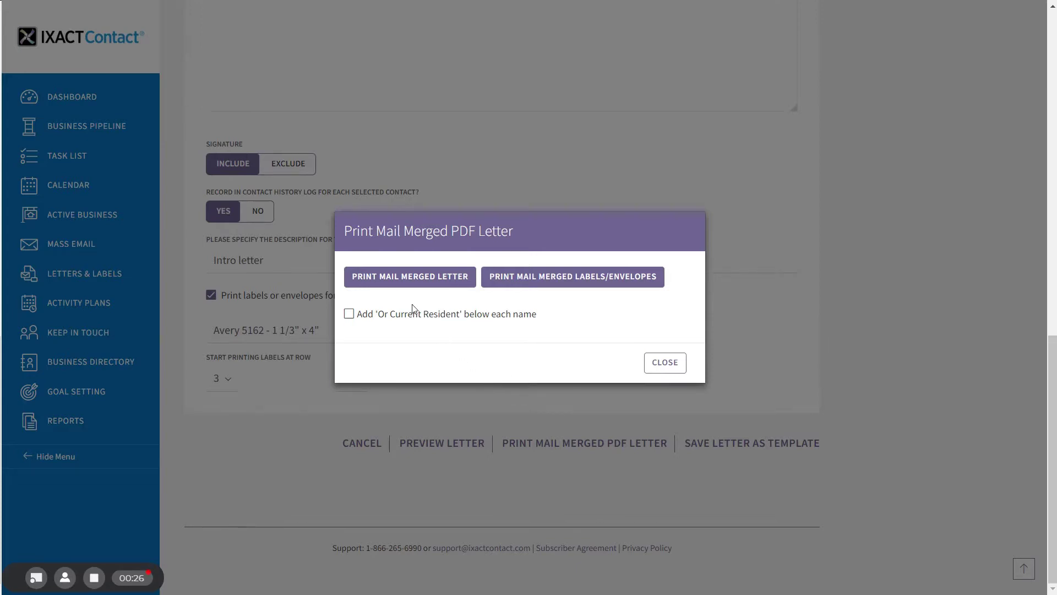
Generate the 5-page merged letter Letter (15).pdf, scroll through its pages, and close it.
left_click(407, 276)
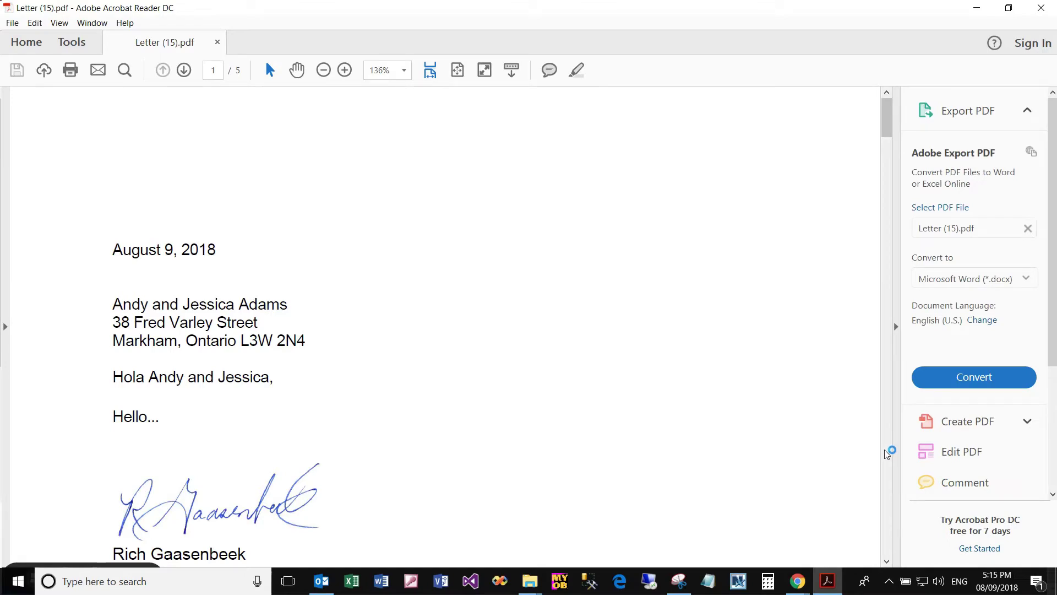
scroll(887, 453, "down", 15)
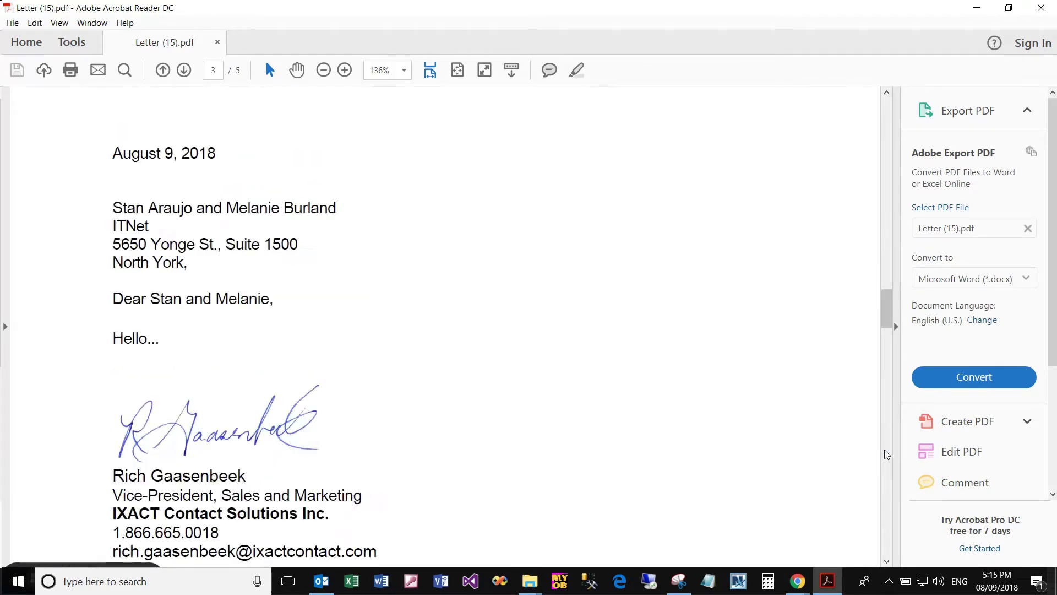
scroll(884, 449, "down", 10)
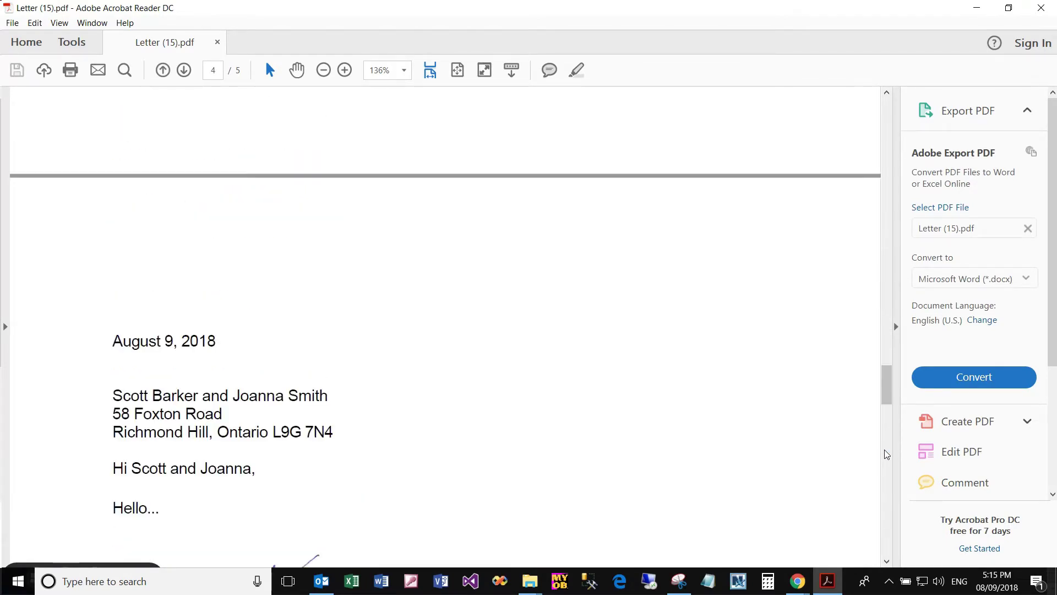
left_click(1033, 10)
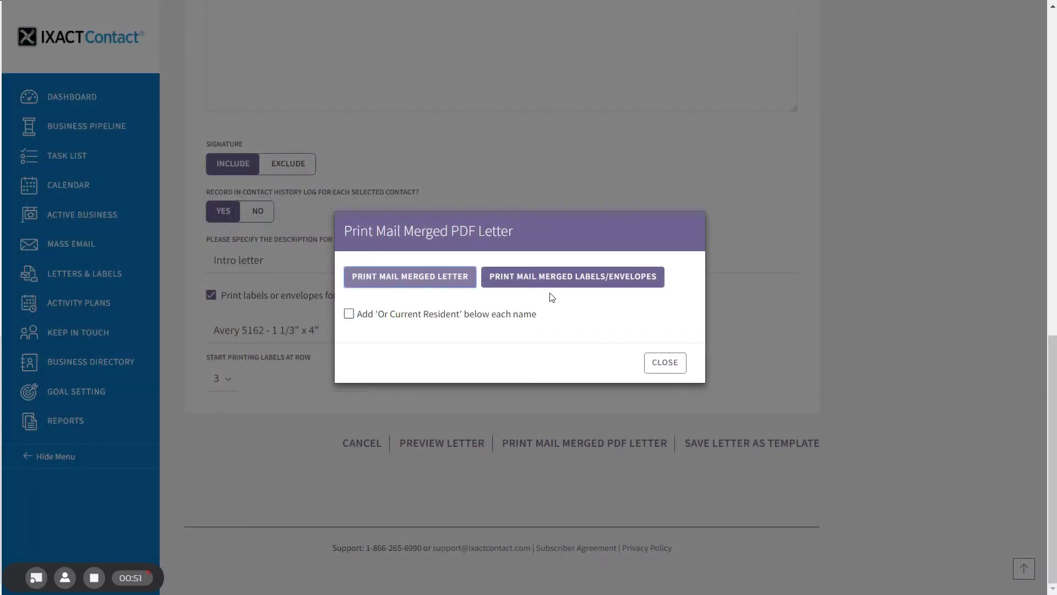
Generate the contact address label sheet LabelSheet (6).pdf, review the labels, and close it.
left_click(554, 277)
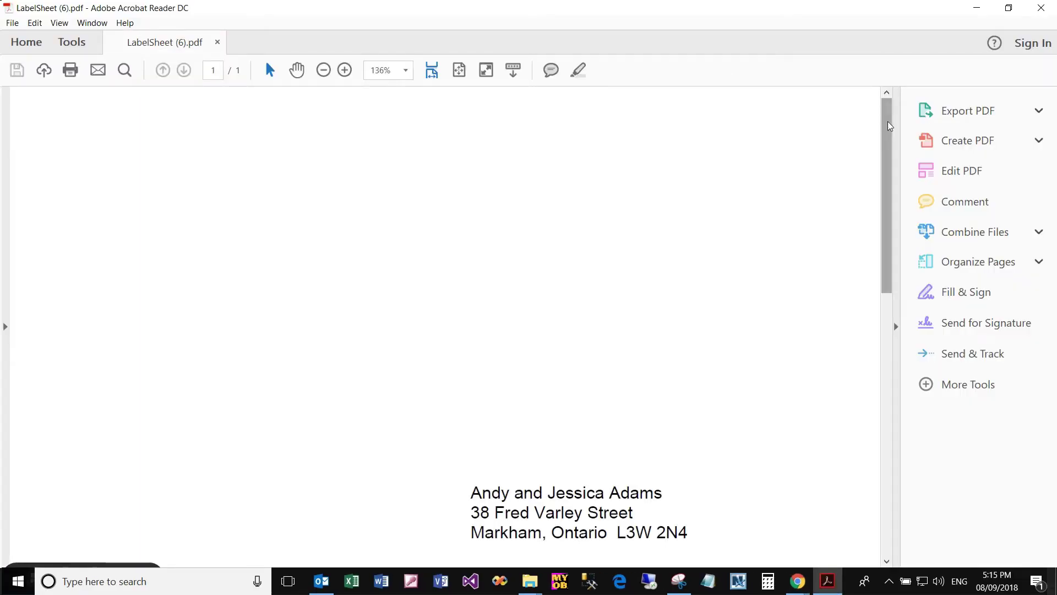
left_click_drag(885, 142, 884, 240)
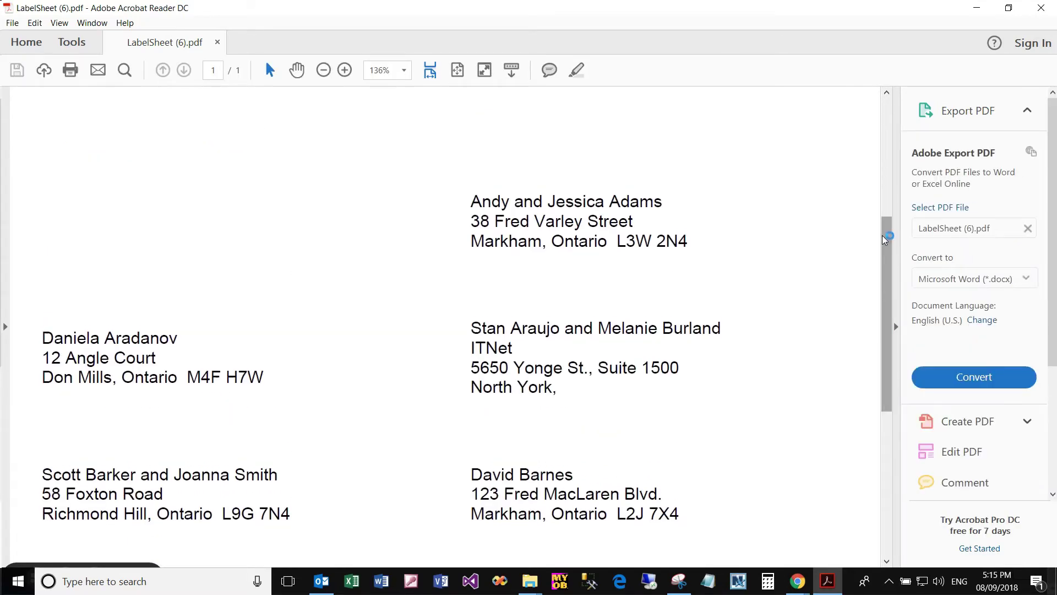
left_click(1036, 7)
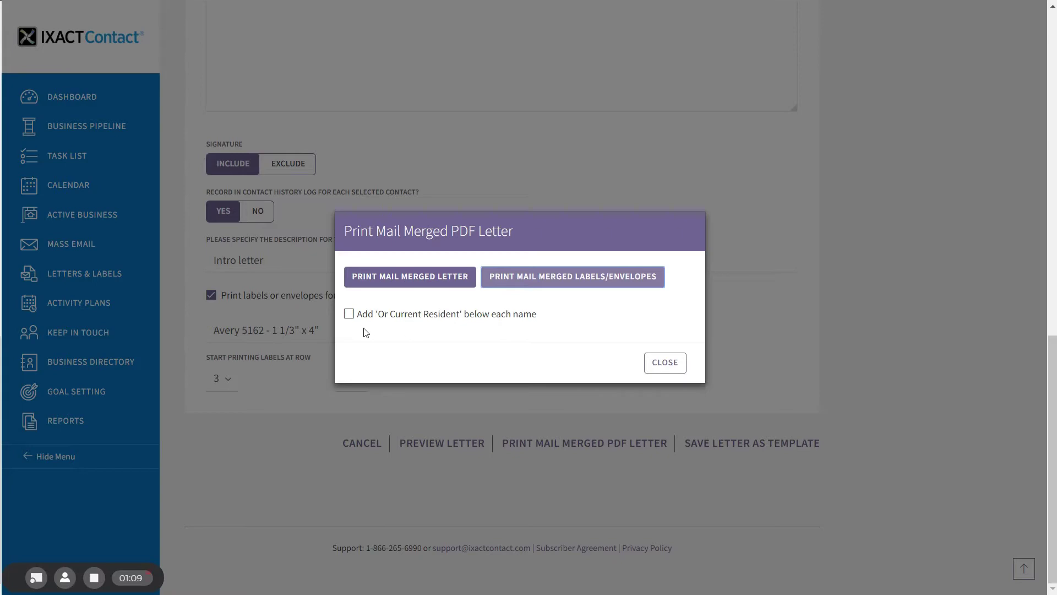
Enable 'Add Or Current Resident below each name', regenerate LabelSheet (7).pdf, check it, and close it.
left_click(349, 313)
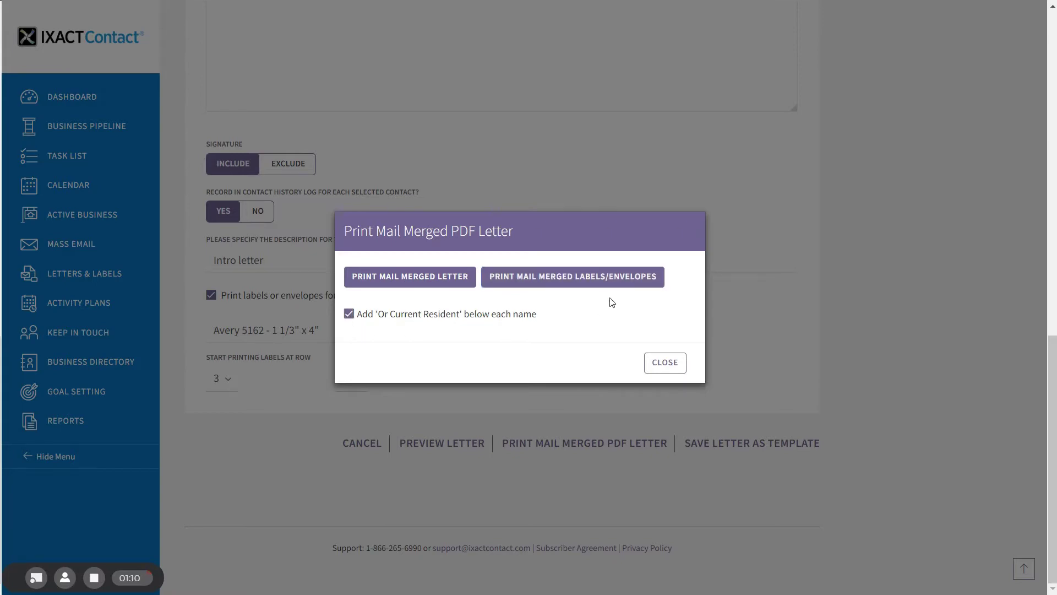
left_click(555, 277)
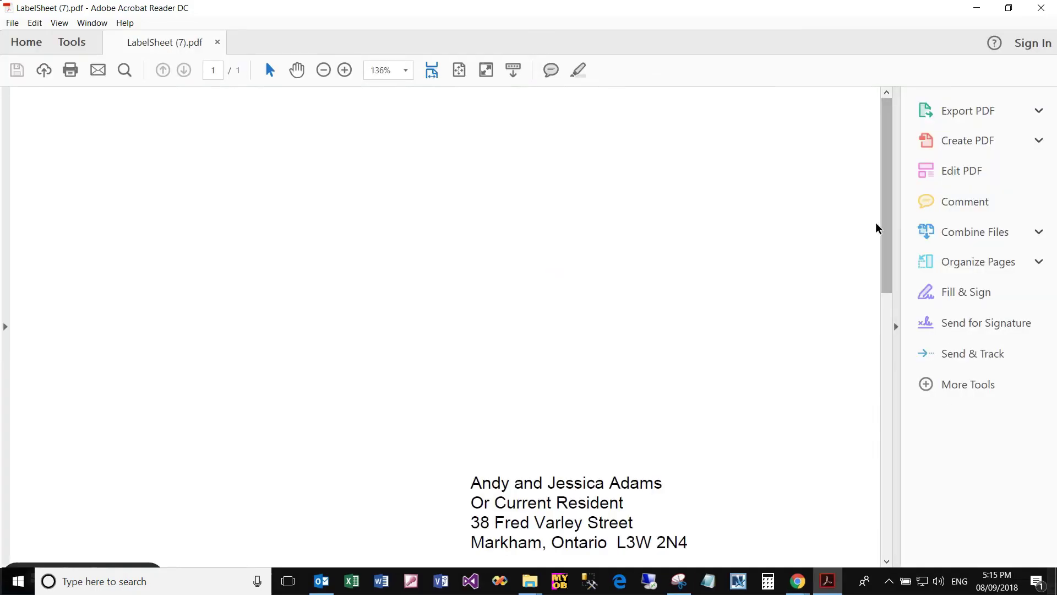
left_click_drag(881, 226, 883, 335)
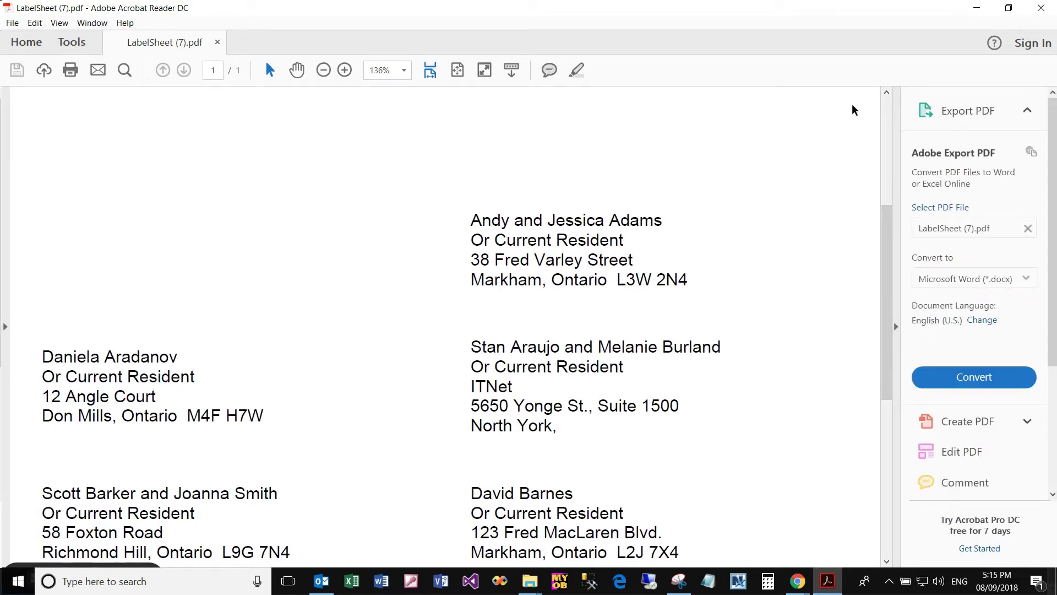
left_click(1041, 7)
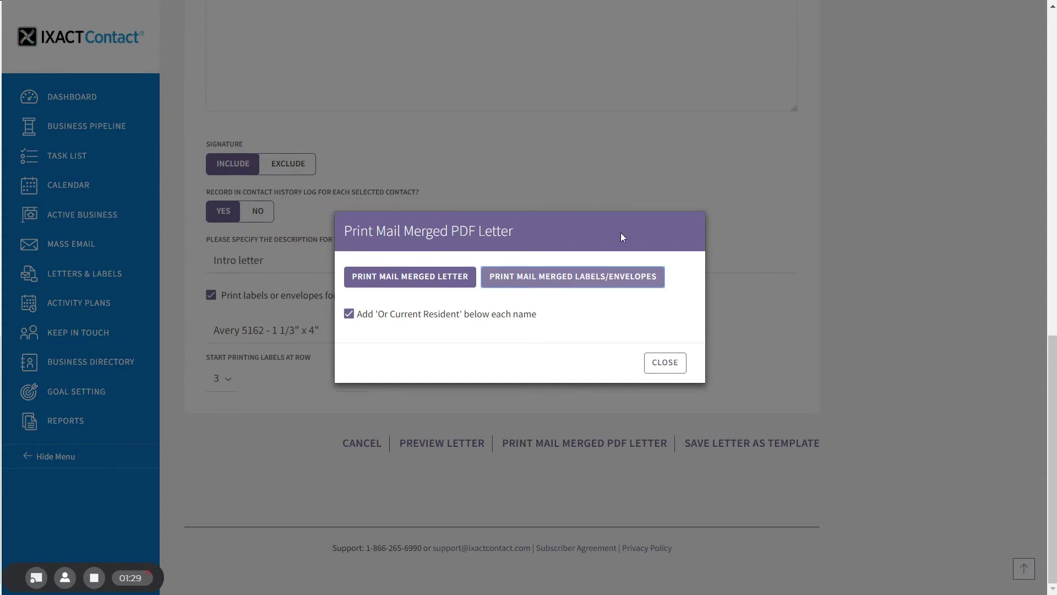
Leave the print options and browse letter templates, filtering Category to Other, then back to All.
left_click(664, 363)
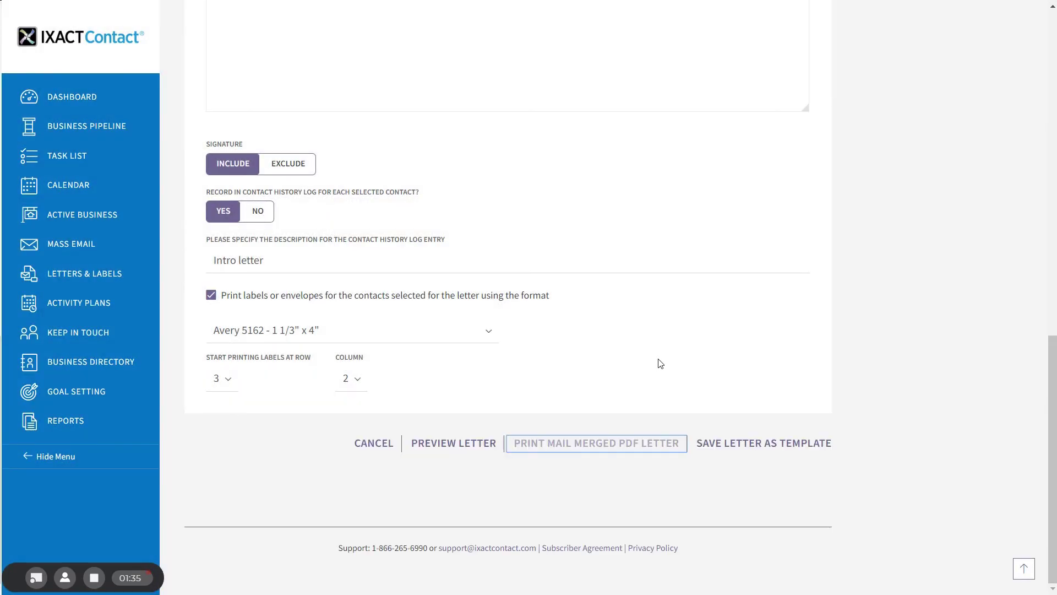
left_click_drag(1052, 388, 1052, 65)
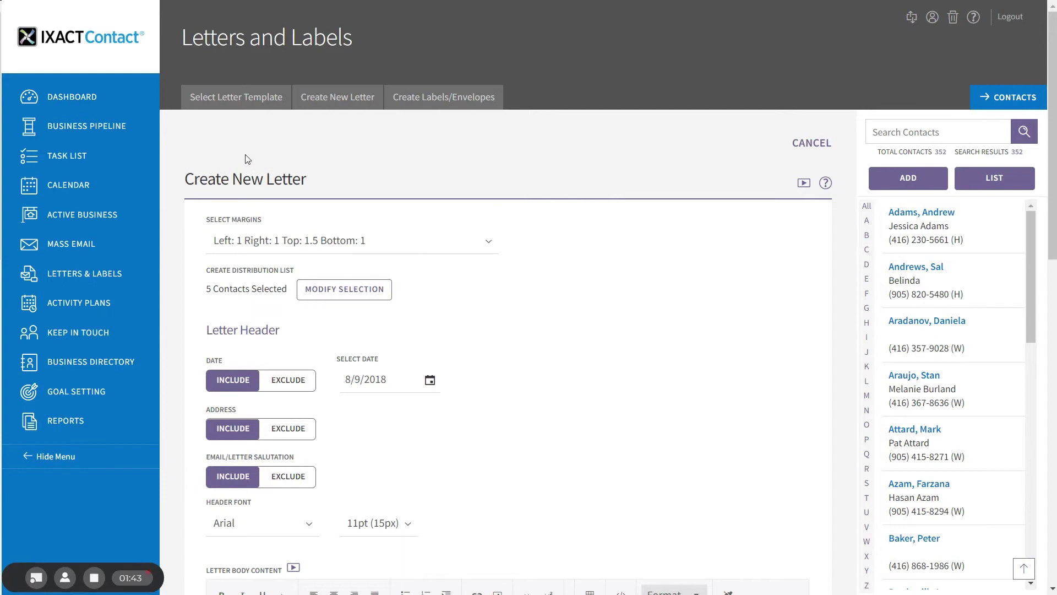
left_click(247, 99)
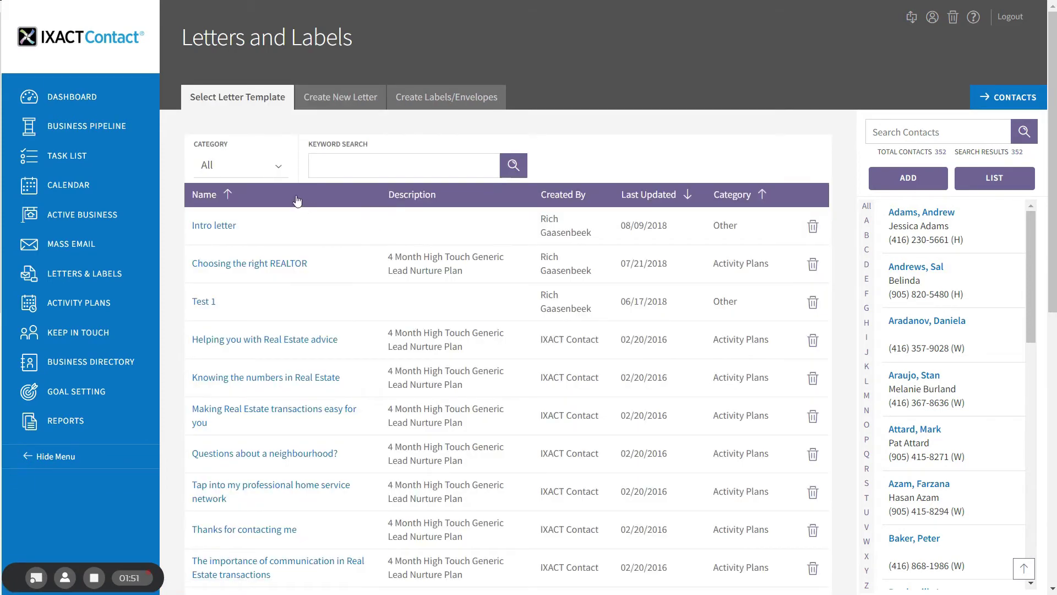
left_click(282, 172)
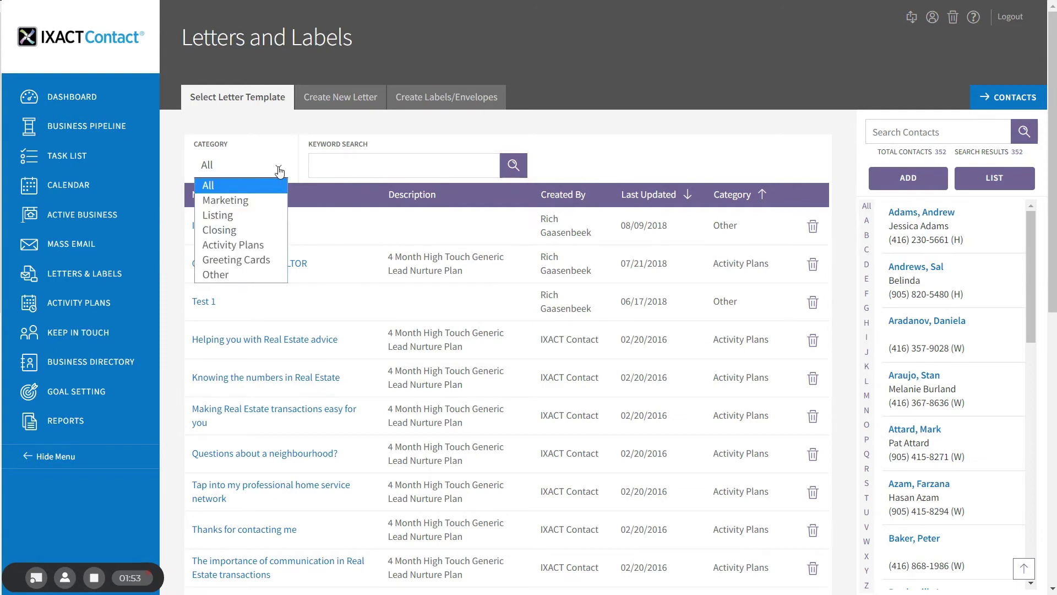
left_click(252, 276)
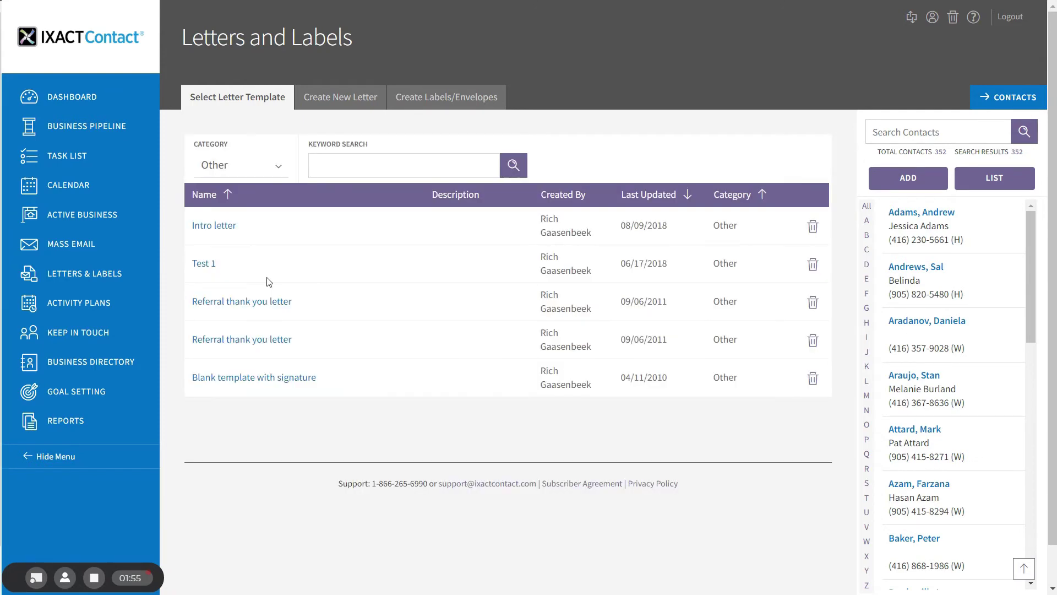
left_click(281, 176)
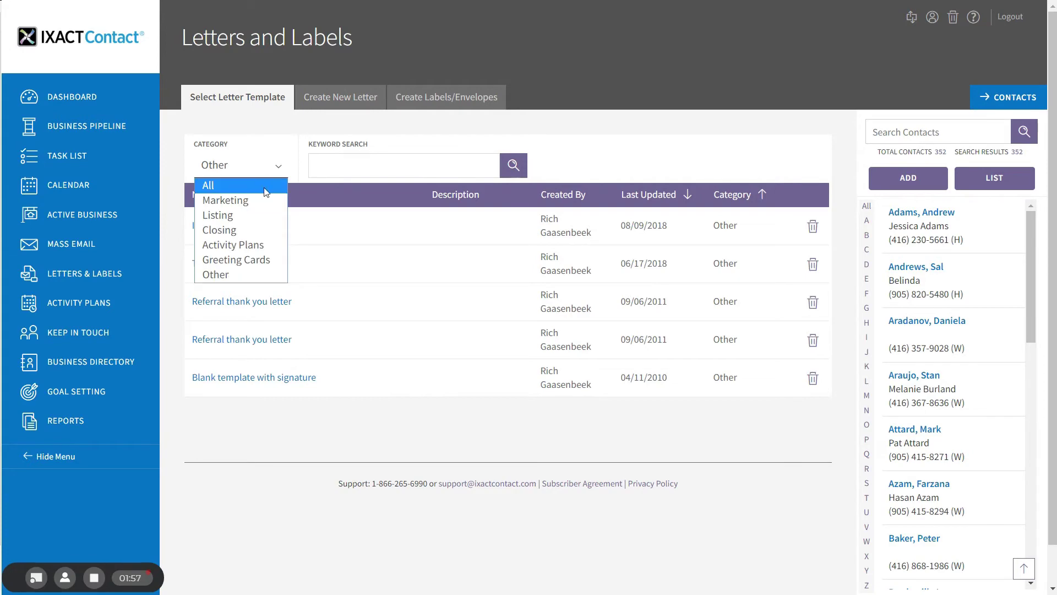
Search the letter templates for the keyword 'intro'.
left_click(209, 180)
left_click(358, 165)
type("intro")
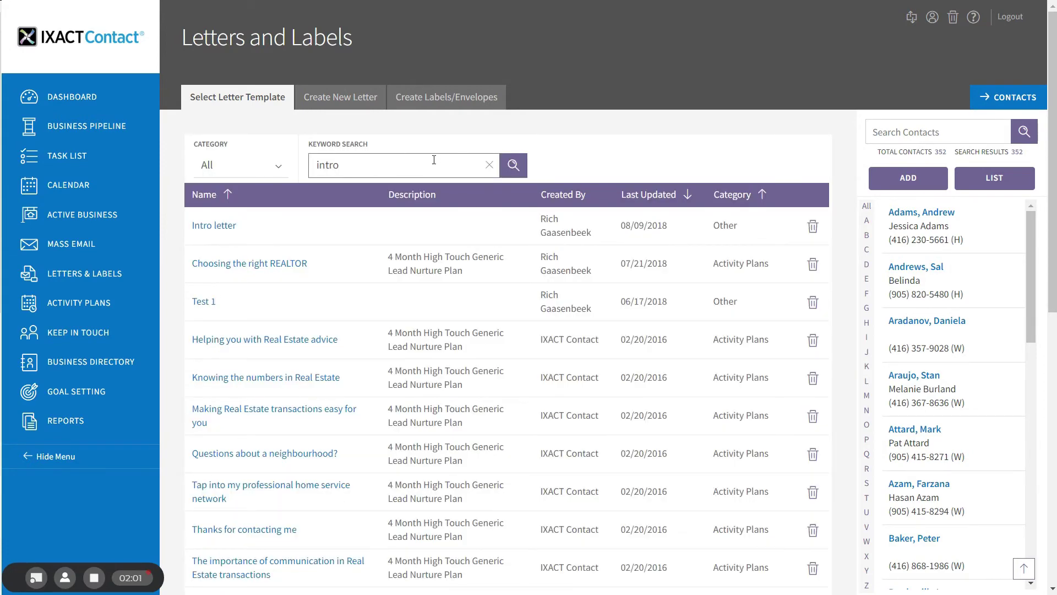
left_click(508, 167)
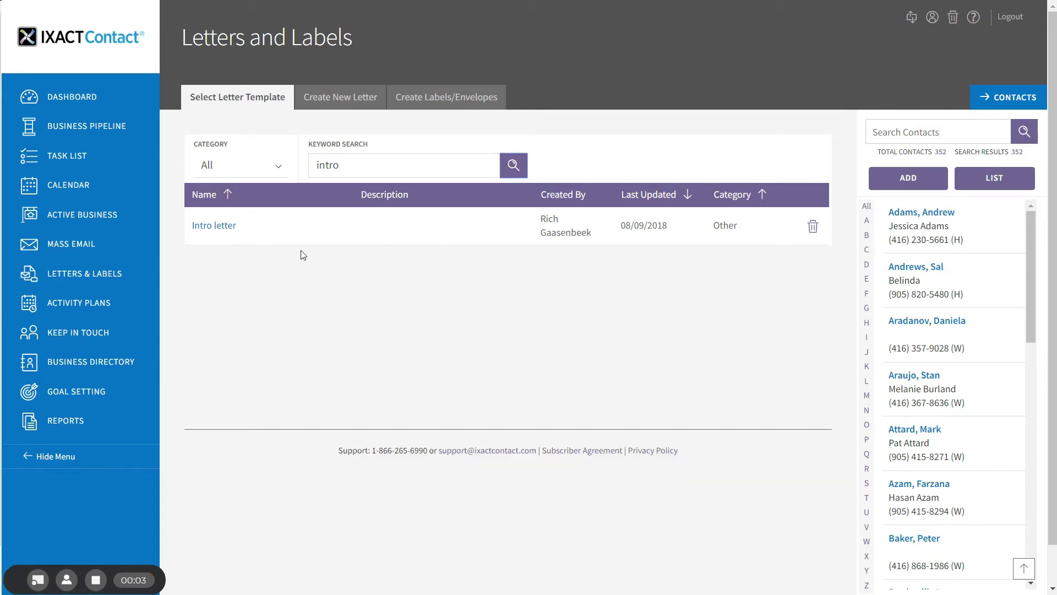
Load the Intro letter template into the letter form and re-save it as Intro letter under Other.
left_click(223, 230)
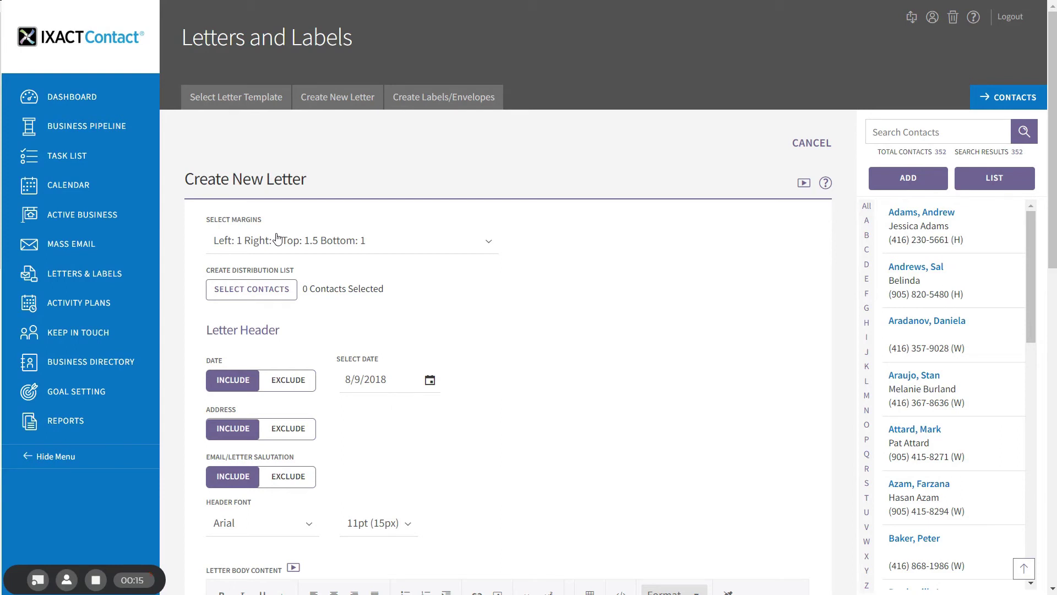
left_click_drag(1053, 229, 1055, 543)
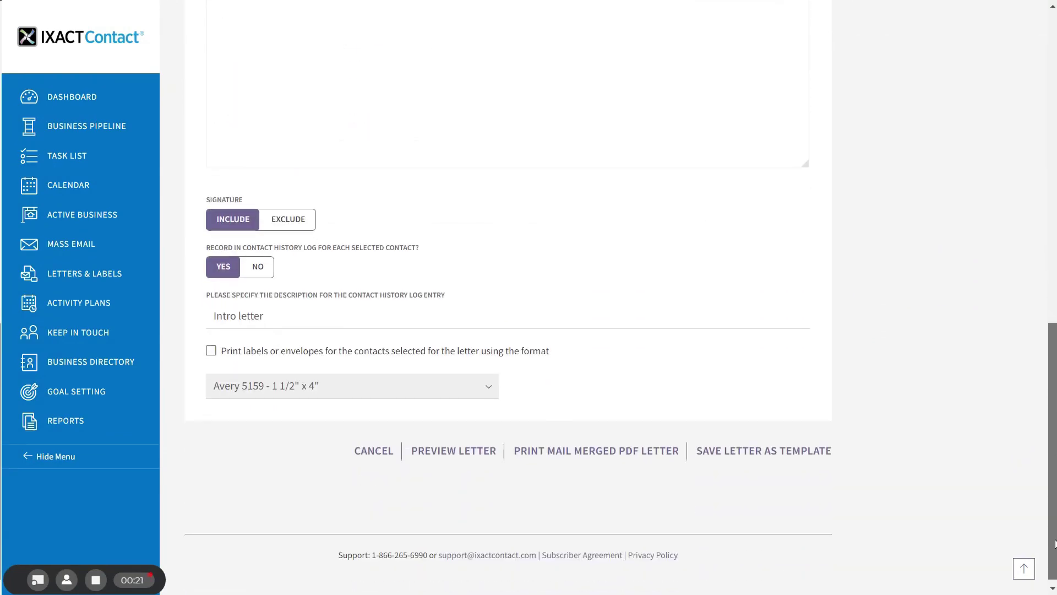
left_click(782, 451)
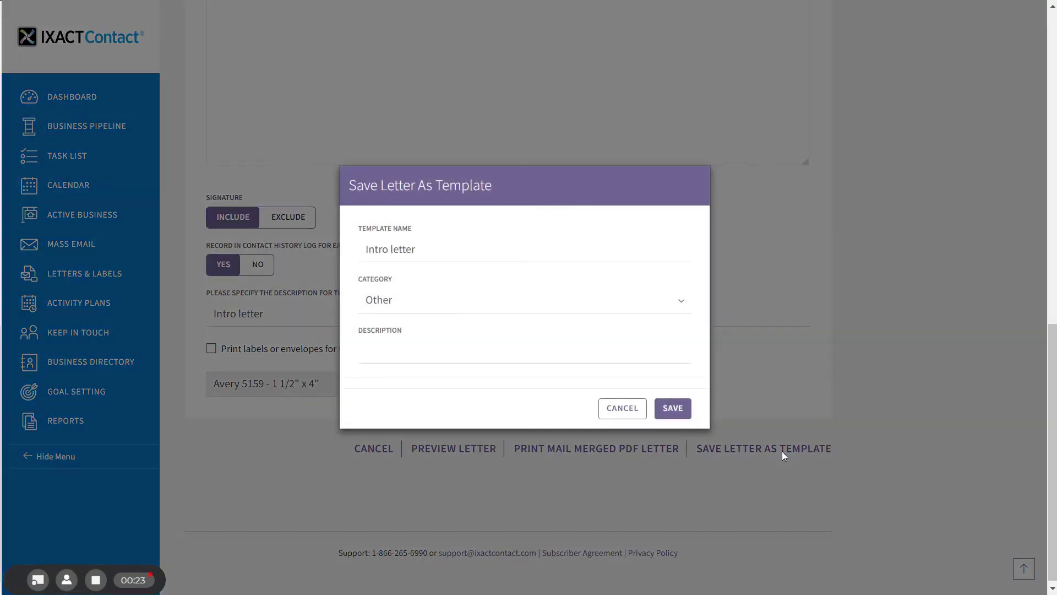
left_click(668, 409)
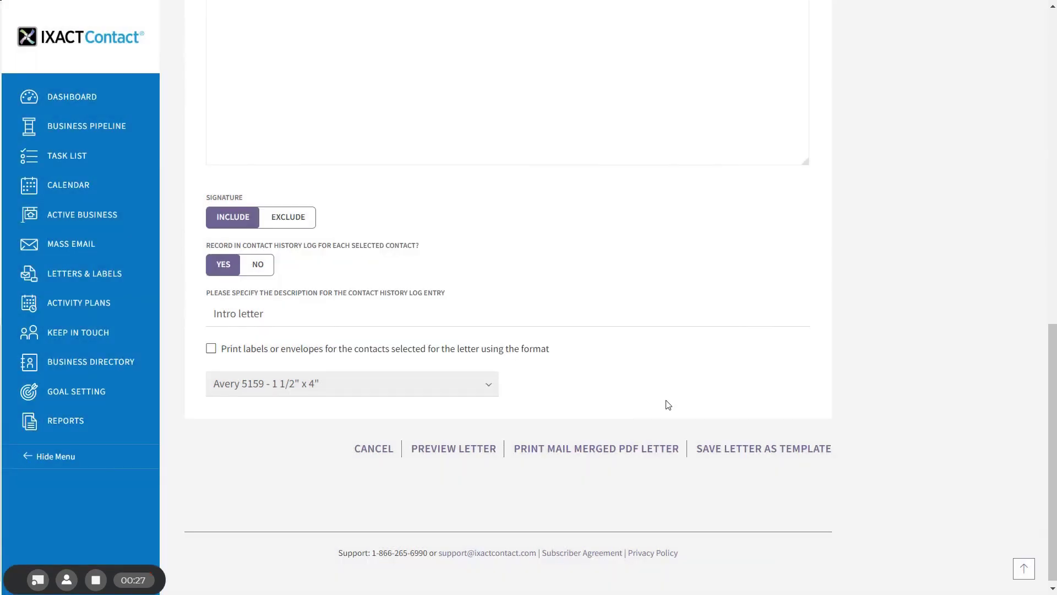